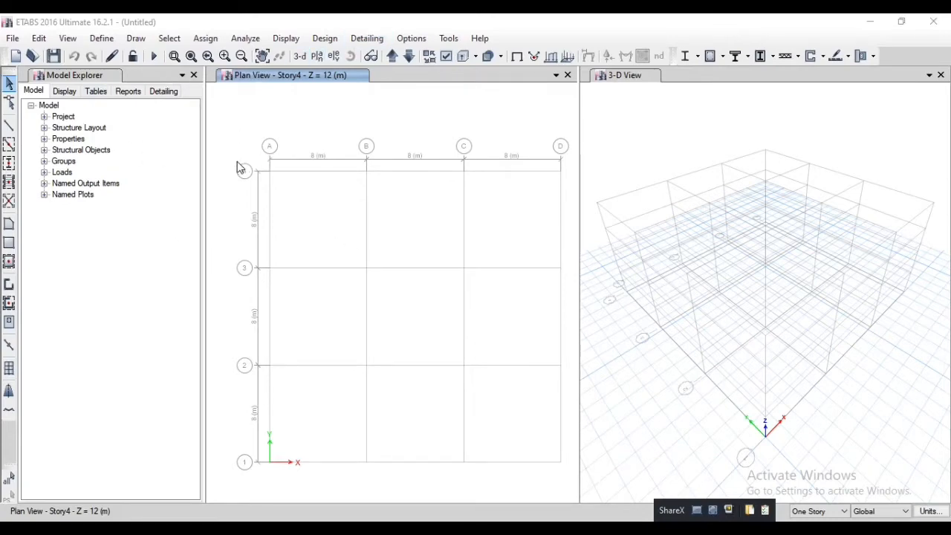
Start defining a new material property with the region set to India.
{"action": "left_click", "coordinate": [101, 41]}
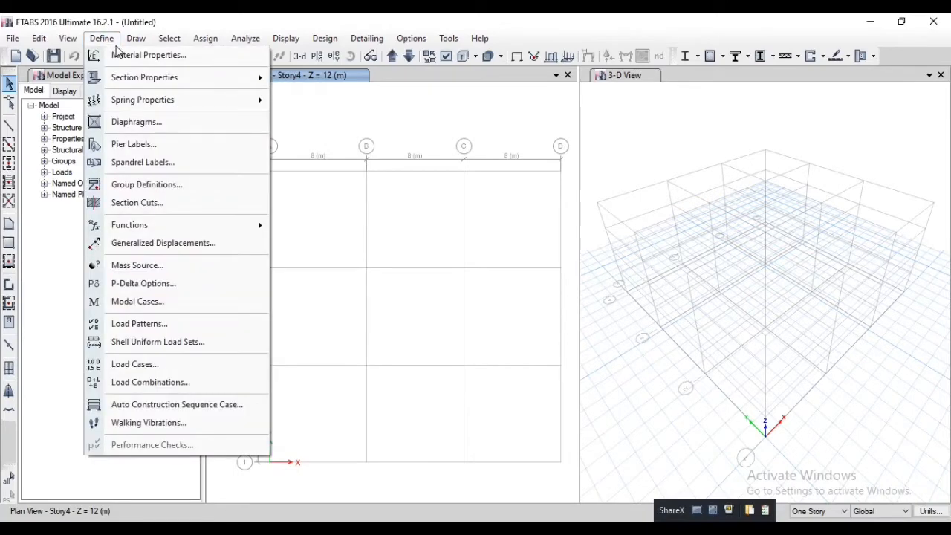
{"action": "left_click", "coordinate": [141, 57]}
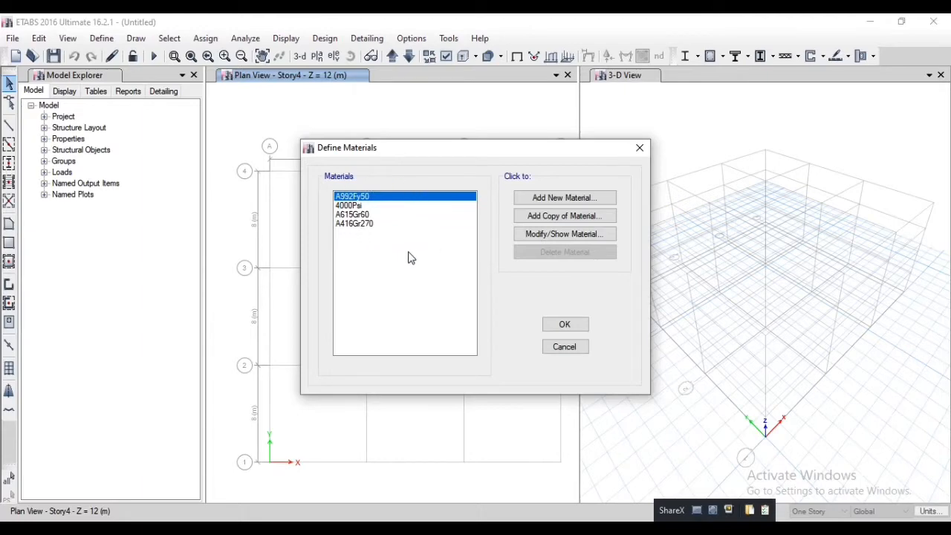
{"action": "left_click", "coordinate": [548, 198]}
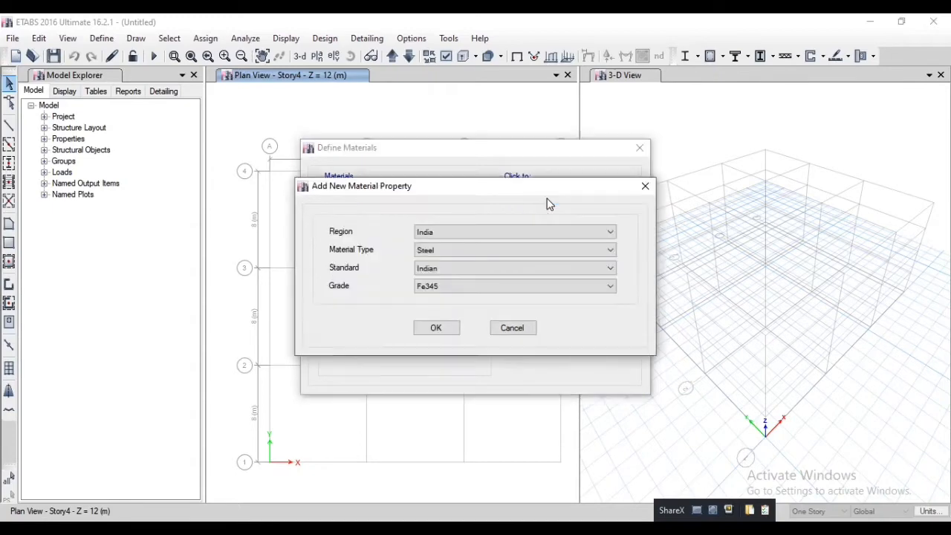
{"action": "left_click", "coordinate": [454, 234]}
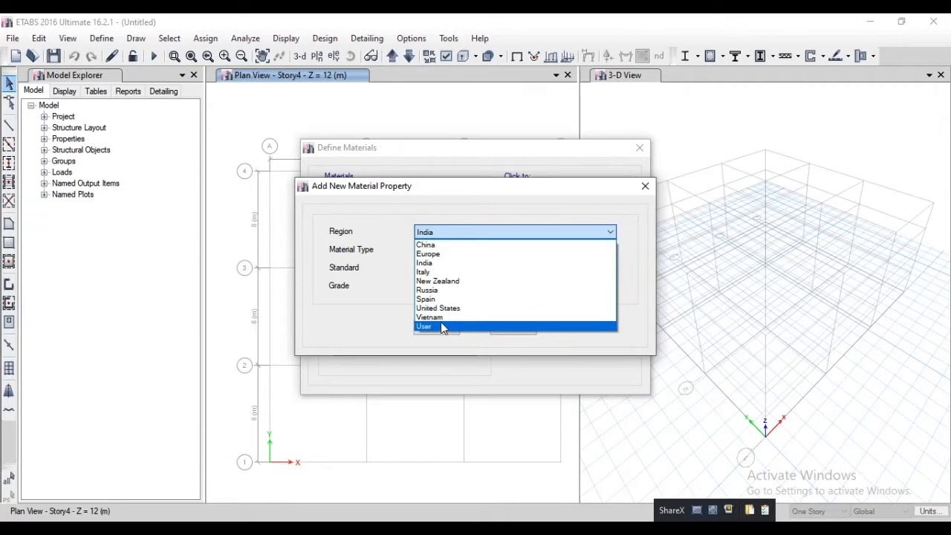
{"action": "left_click", "coordinate": [441, 327]}
{"action": "left_click", "coordinate": [467, 233]}
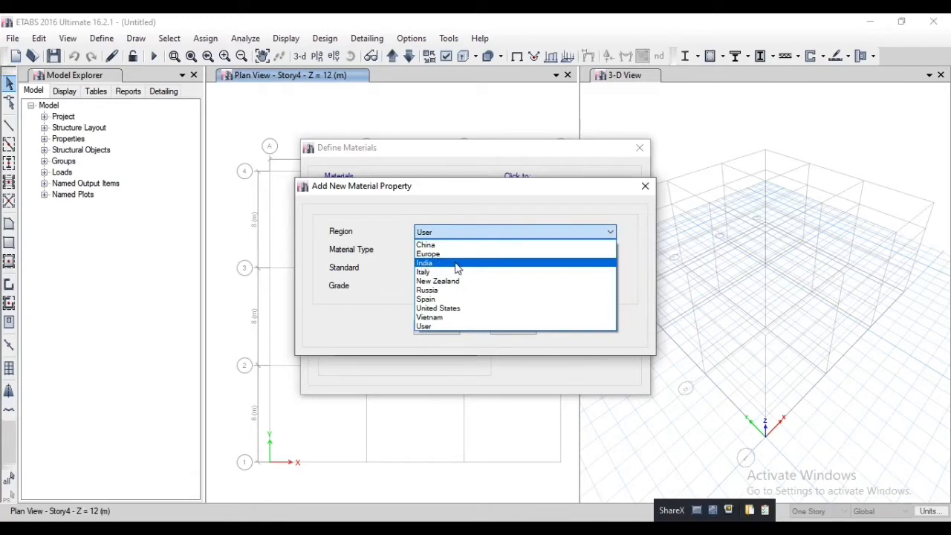
{"action": "left_click", "coordinate": [433, 264]}
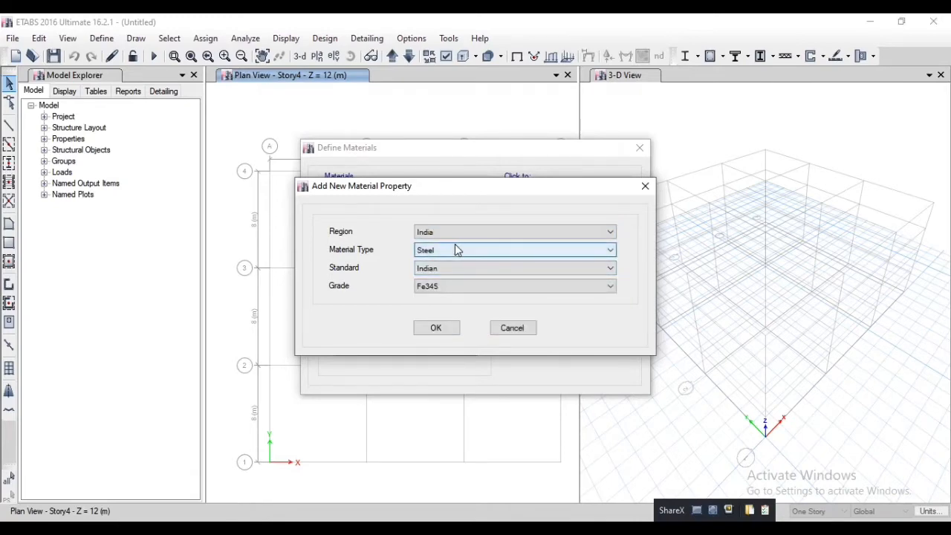
Choose Steel as the new material's type with the Indian standard and grade Fe250, and accept the selection.
{"action": "left_click", "coordinate": [465, 250]}
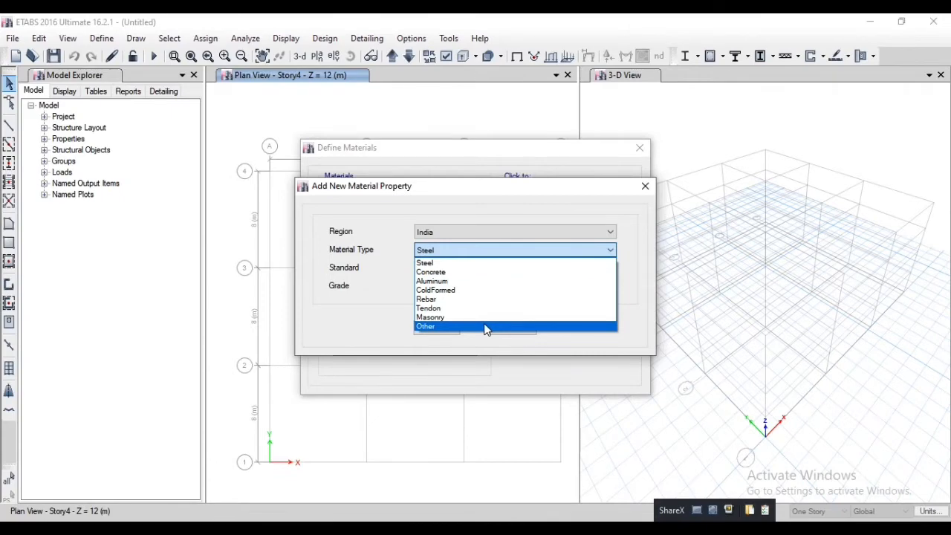
{"action": "left_click", "coordinate": [483, 263]}
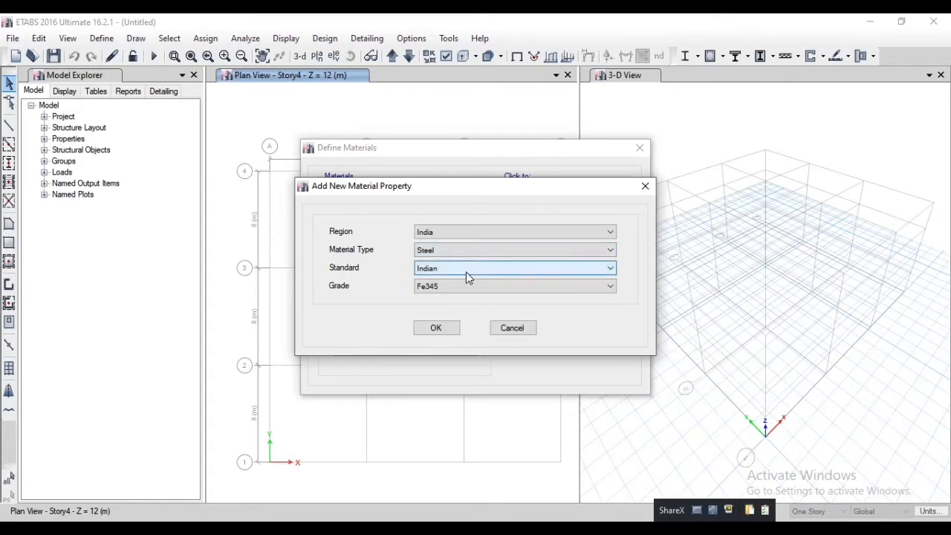
{"action": "left_click", "coordinate": [467, 274]}
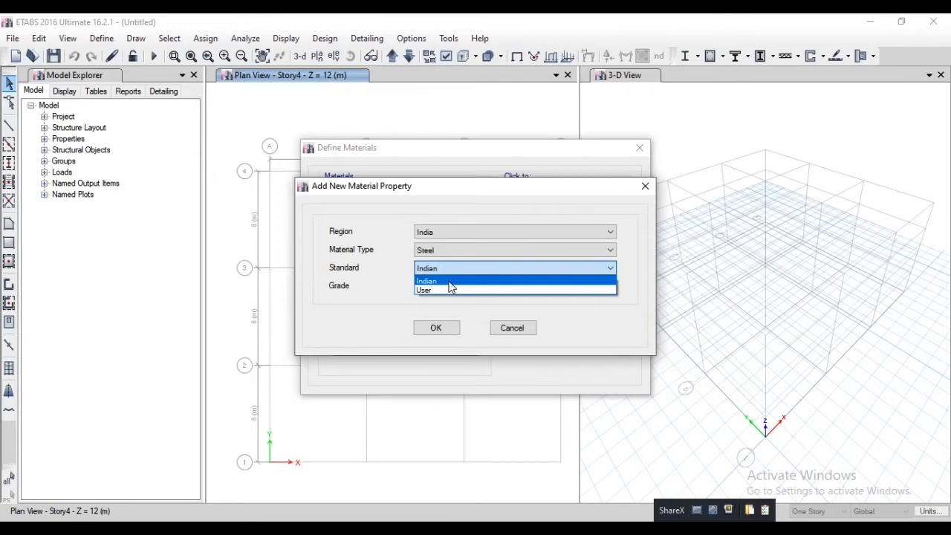
{"action": "left_click", "coordinate": [449, 282]}
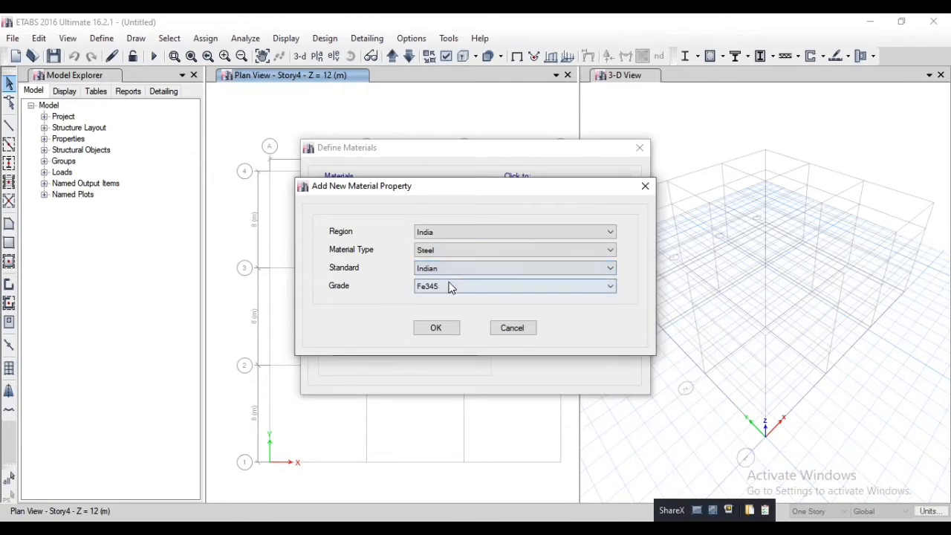
{"action": "left_click", "coordinate": [468, 289]}
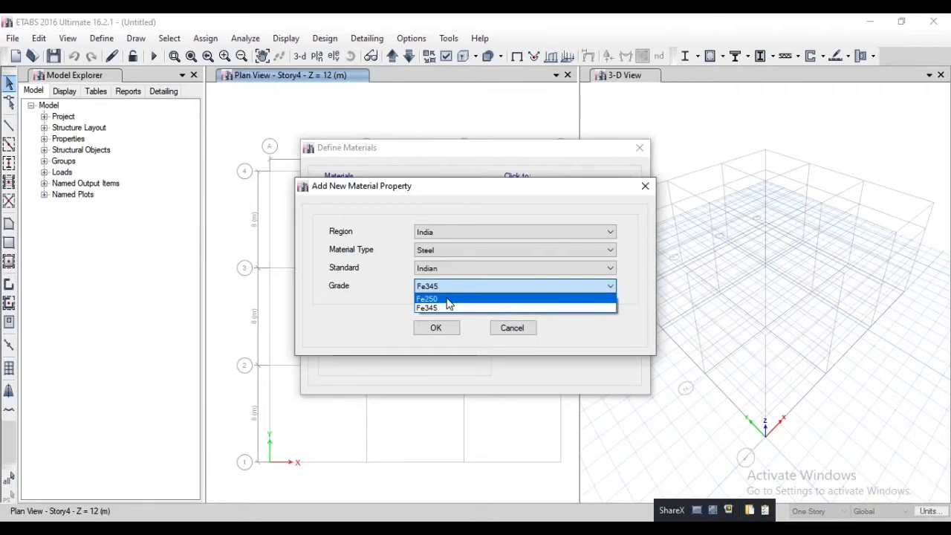
{"action": "left_click", "coordinate": [448, 300]}
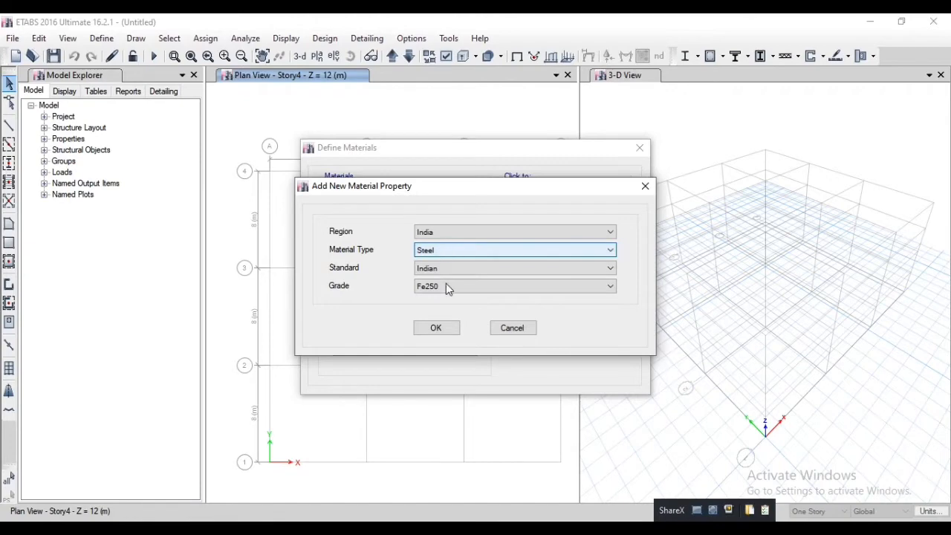
{"action": "left_click", "coordinate": [437, 328]}
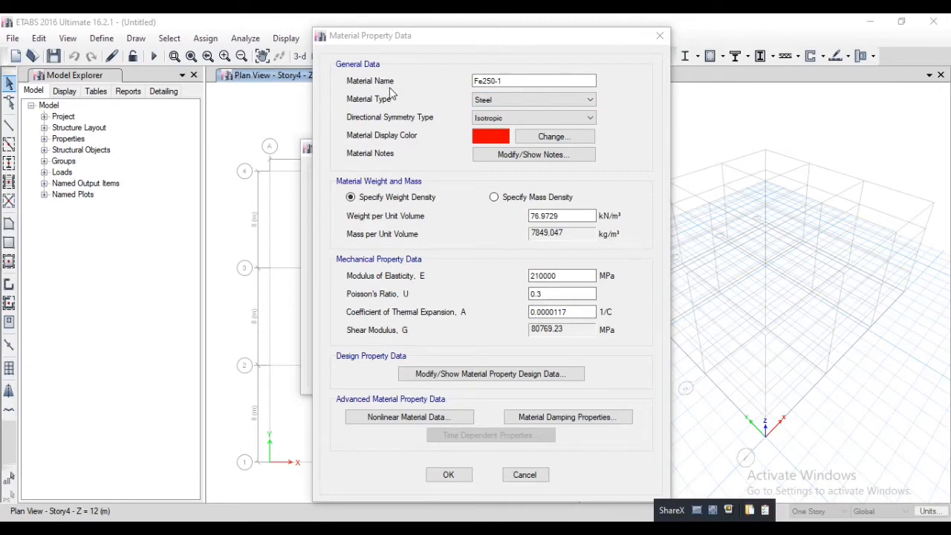
Set the new material's type to Steel and keep its directional symmetry type as Isotropic.
{"action": "left_click", "coordinate": [524, 99]}
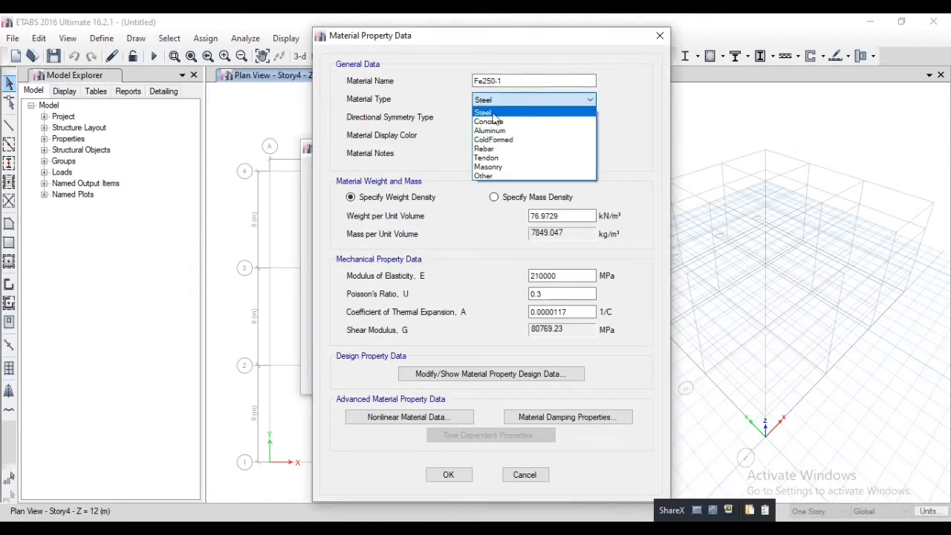
{"action": "left_click", "coordinate": [499, 113]}
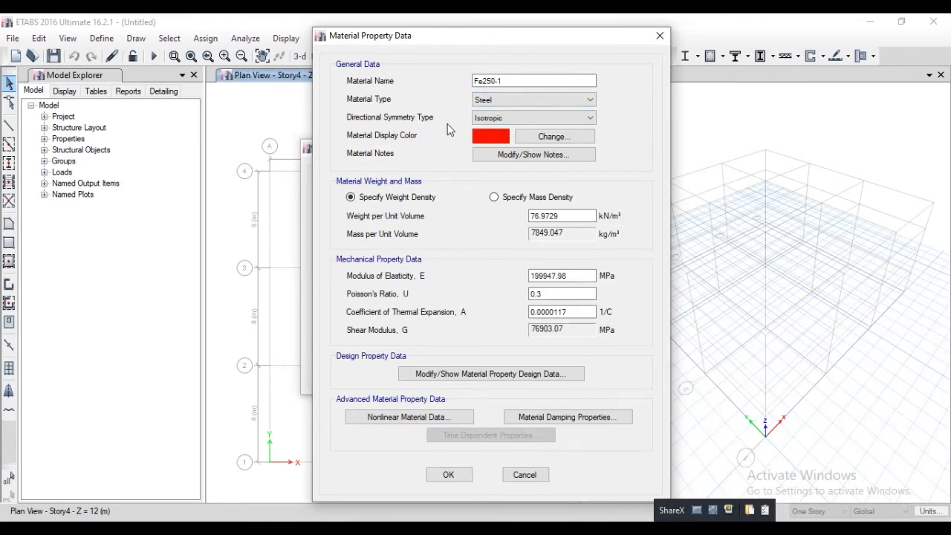
{"action": "left_click", "coordinate": [553, 118]}
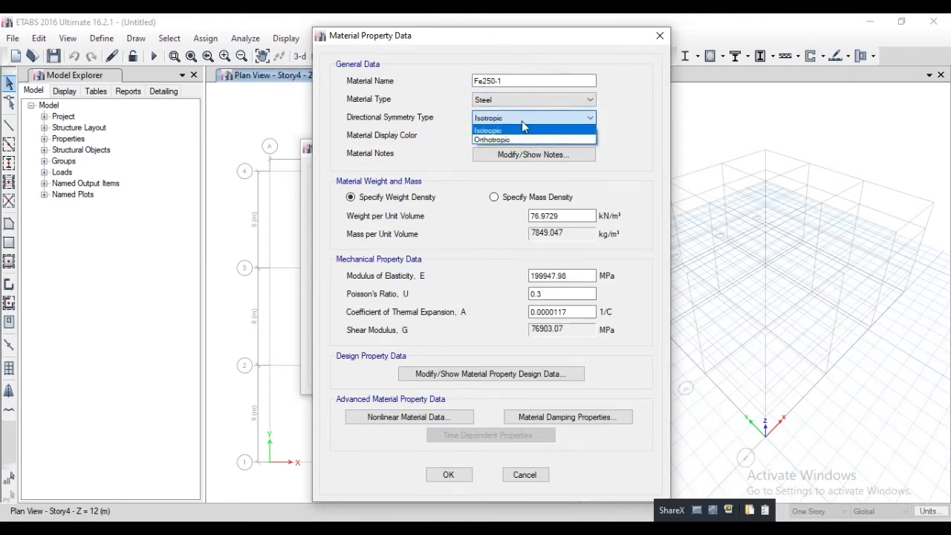
{"action": "left_click", "coordinate": [522, 124]}
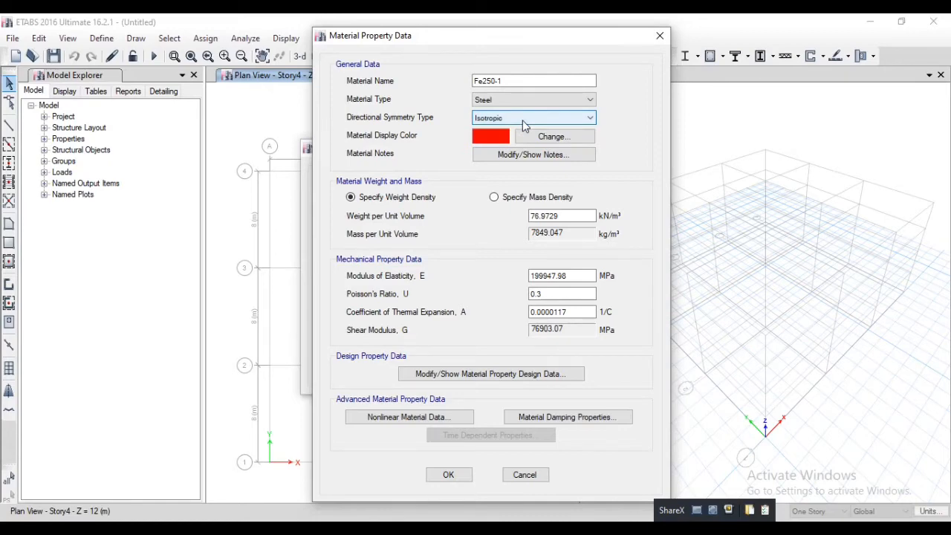
{"action": "left_click", "coordinate": [523, 121]}
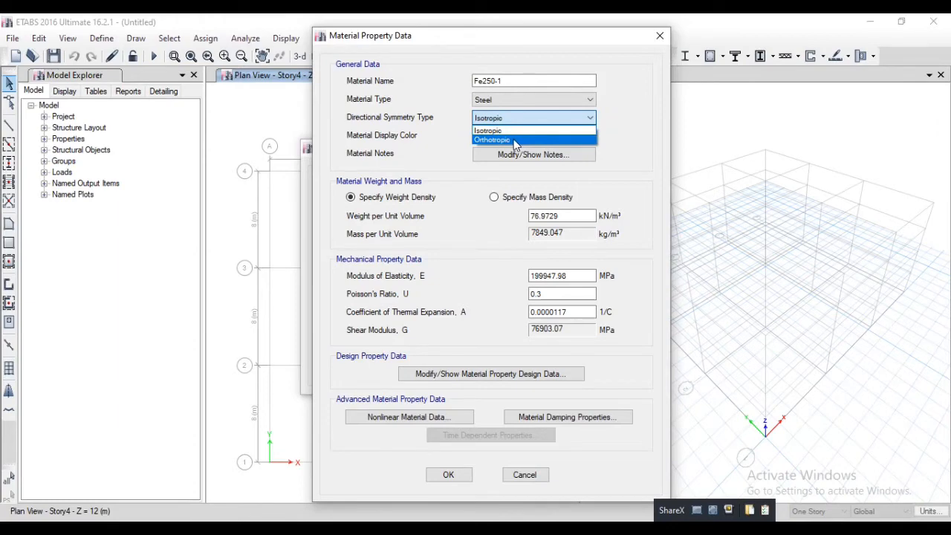
{"action": "left_click", "coordinate": [542, 118]}
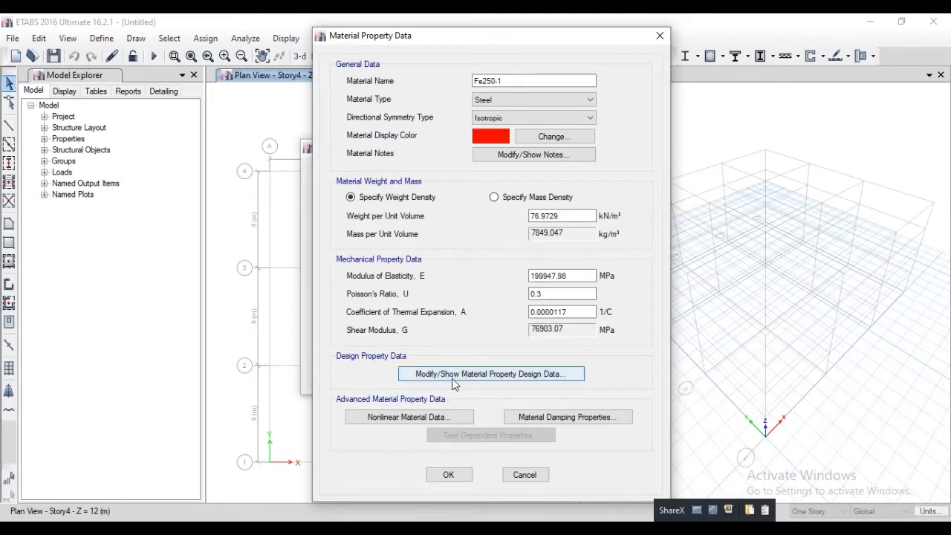
Review the steel material's design properties for yield stress and tensile strength, and close them.
{"action": "left_click", "coordinate": [505, 379]}
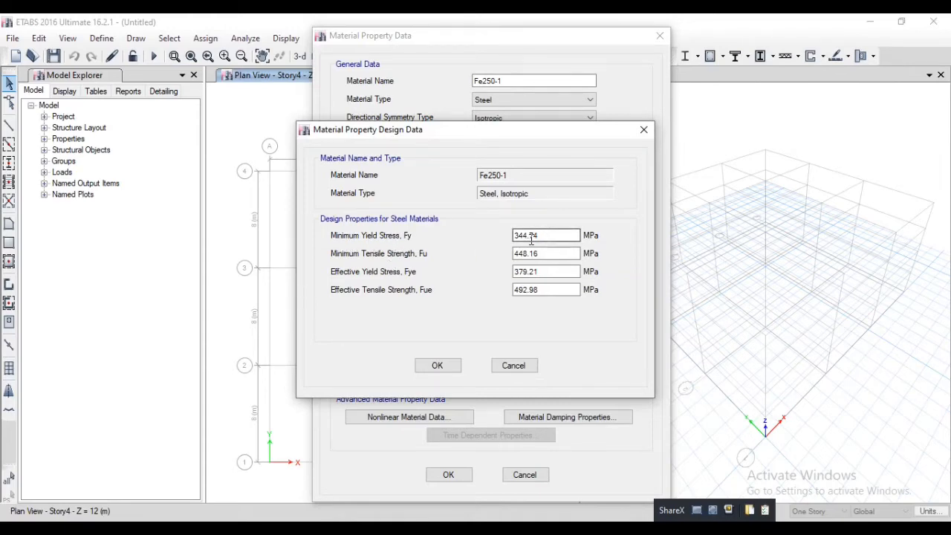
{"action": "left_click_drag", "start_coordinate": [456, 132], "coordinate": [557, 172]}
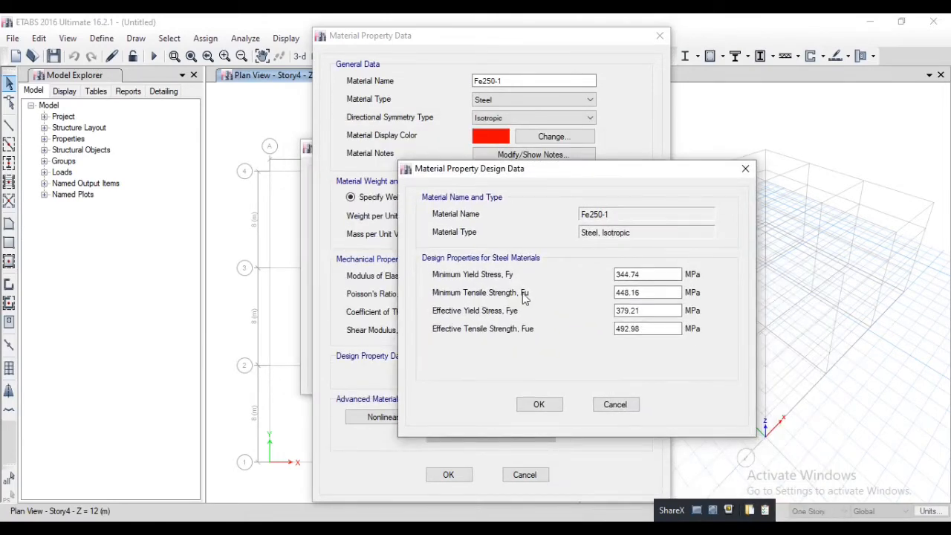
{"action": "left_click", "coordinate": [539, 404]}
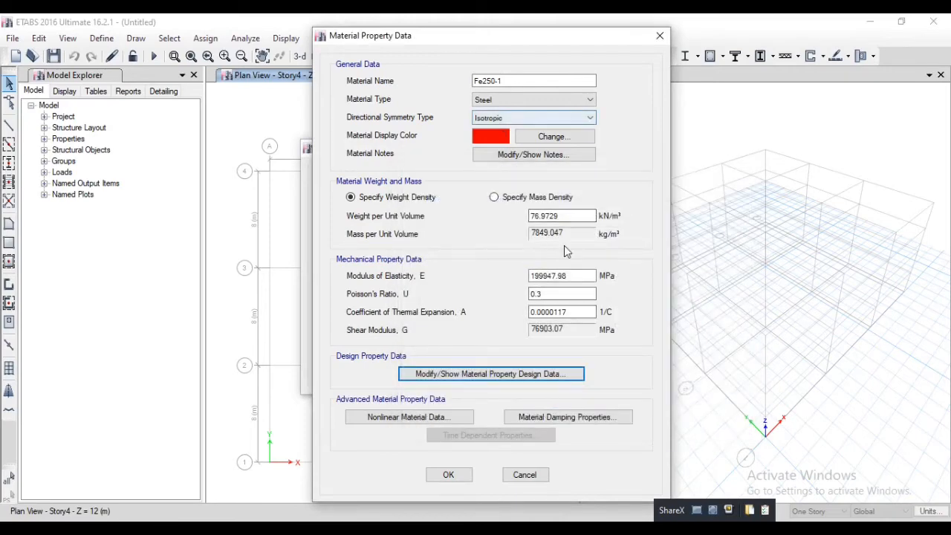
Review the steel's nonlinear material data, including acceptance criteria strains and the stress-strain plot, and close them.
{"action": "left_click", "coordinate": [401, 418]}
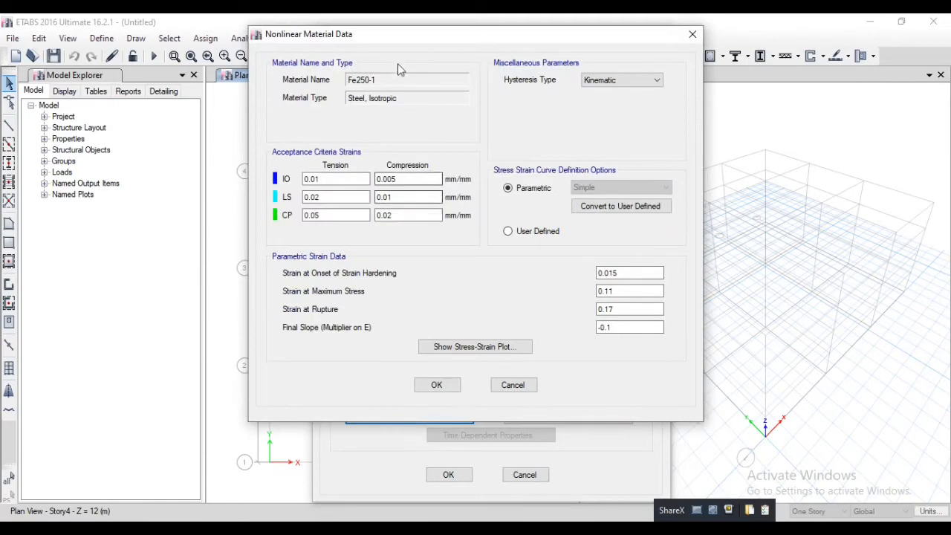
{"action": "left_click_drag", "start_coordinate": [400, 39], "coordinate": [398, 54]}
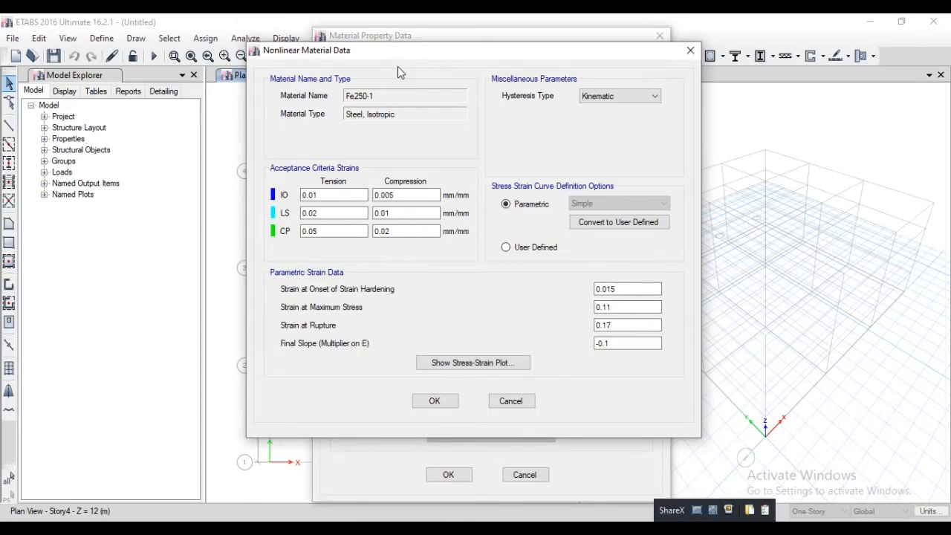
{"action": "left_click_drag", "start_coordinate": [414, 55], "coordinate": [541, 106]}
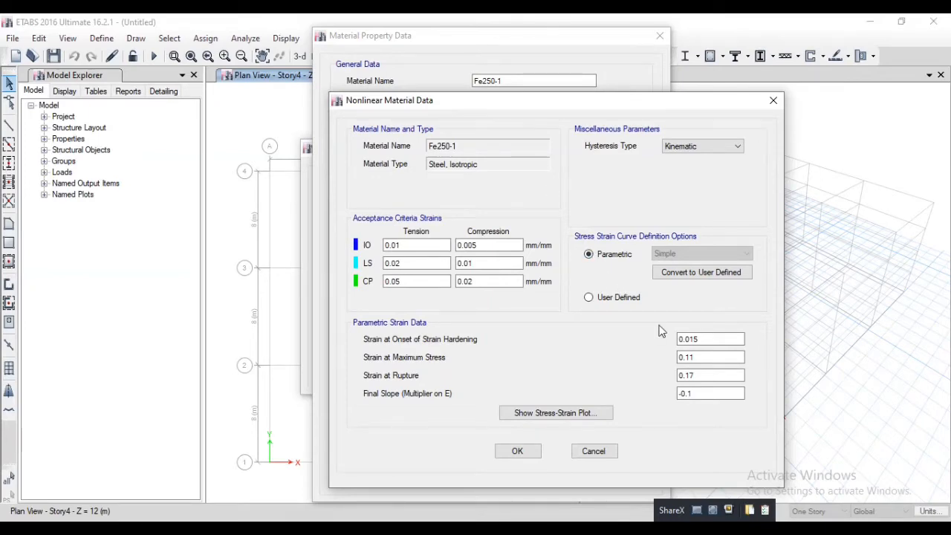
{"action": "double_click", "coordinate": [394, 281]}
{"action": "left_click", "coordinate": [506, 263]}
{"action": "left_click", "coordinate": [562, 415]}
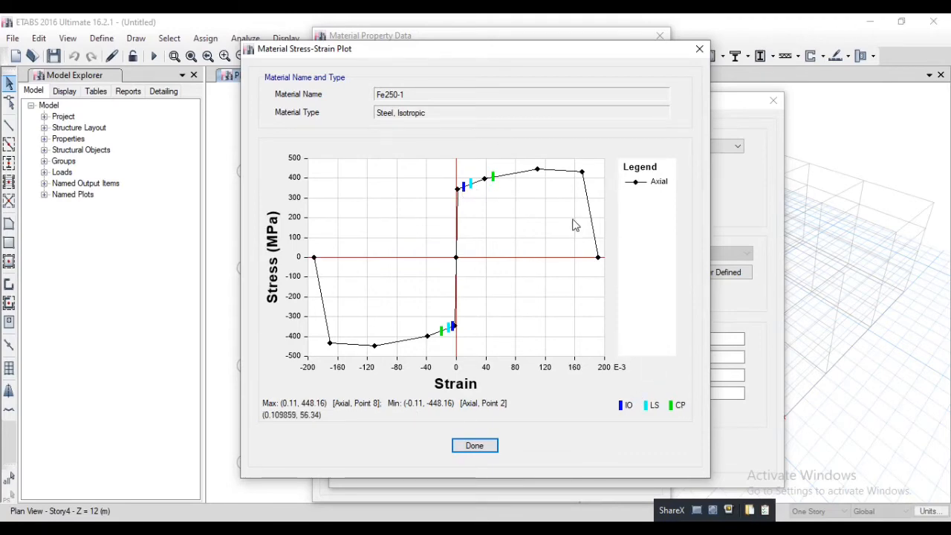
{"action": "left_click", "coordinate": [479, 447]}
{"action": "left_click", "coordinate": [520, 452]}
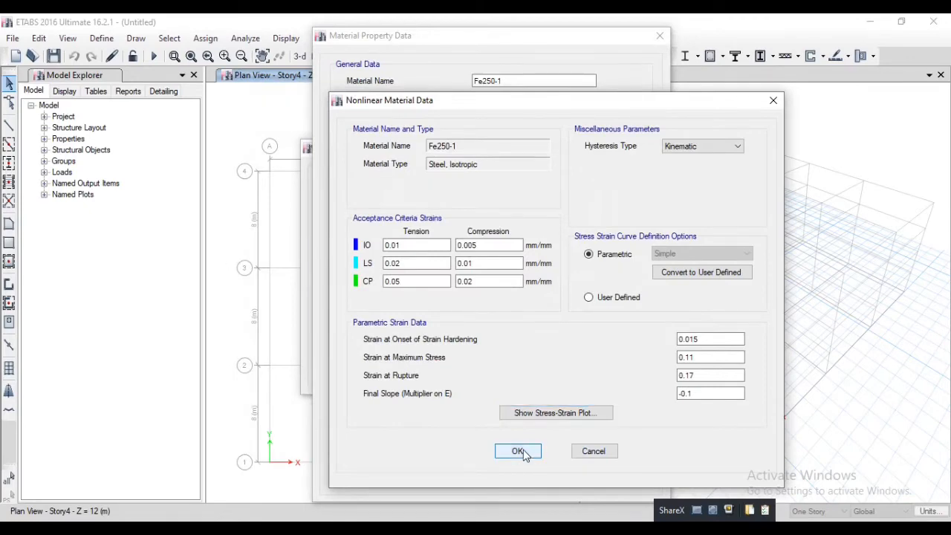
Check the steel's additional material damping properties without changing them, and add the finished steel material to the material list.
{"action": "left_click", "coordinate": [569, 423]}
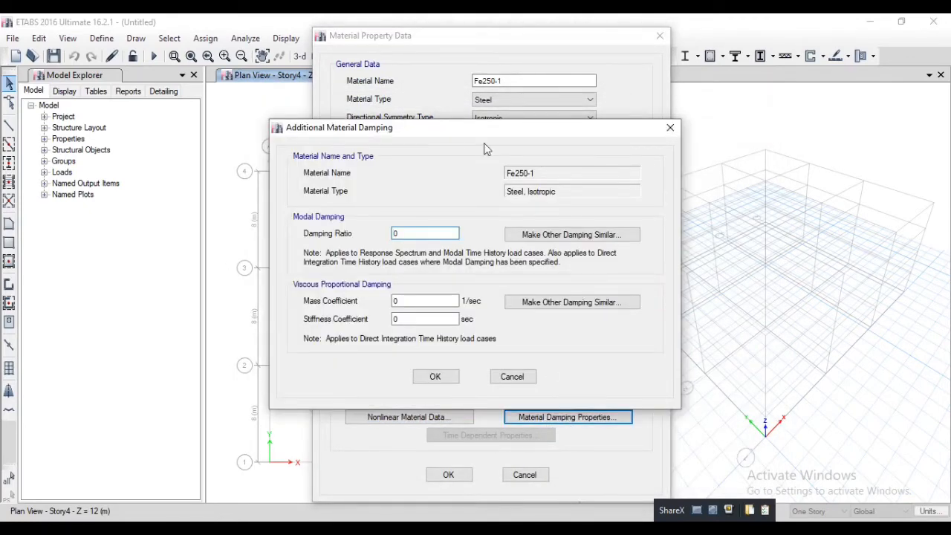
{"action": "left_click_drag", "start_coordinate": [468, 132], "coordinate": [500, 105]}
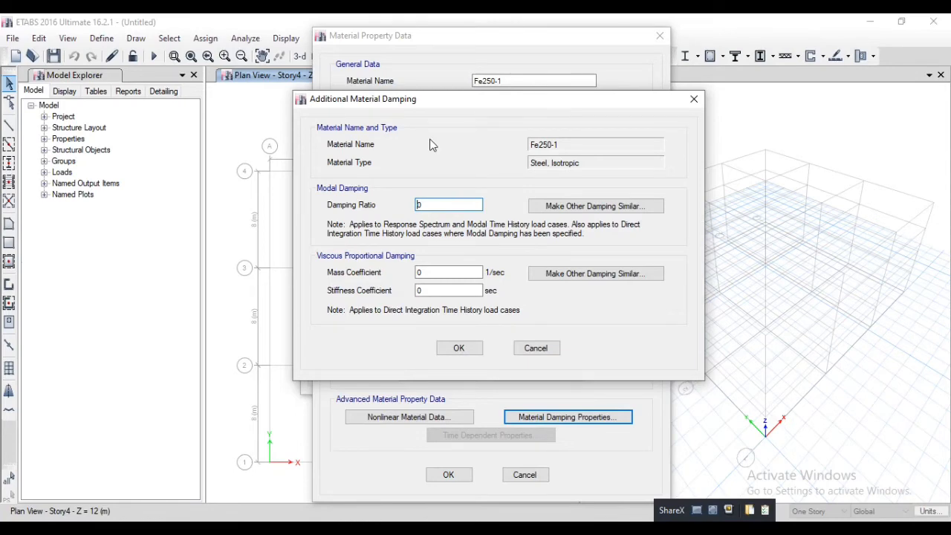
{"action": "left_click_drag", "start_coordinate": [450, 103], "coordinate": [464, 130]}
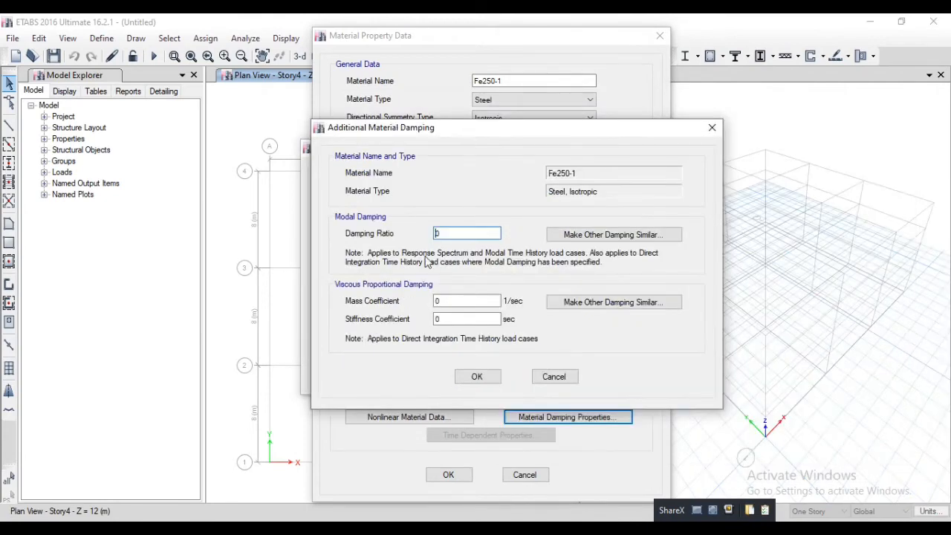
{"action": "left_click", "coordinate": [711, 131]}
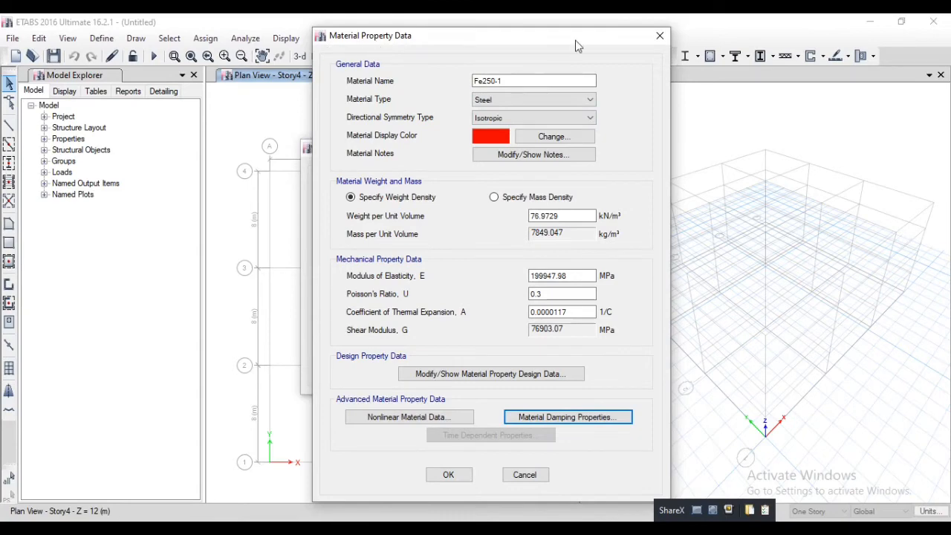
{"action": "left_click", "coordinate": [448, 475]}
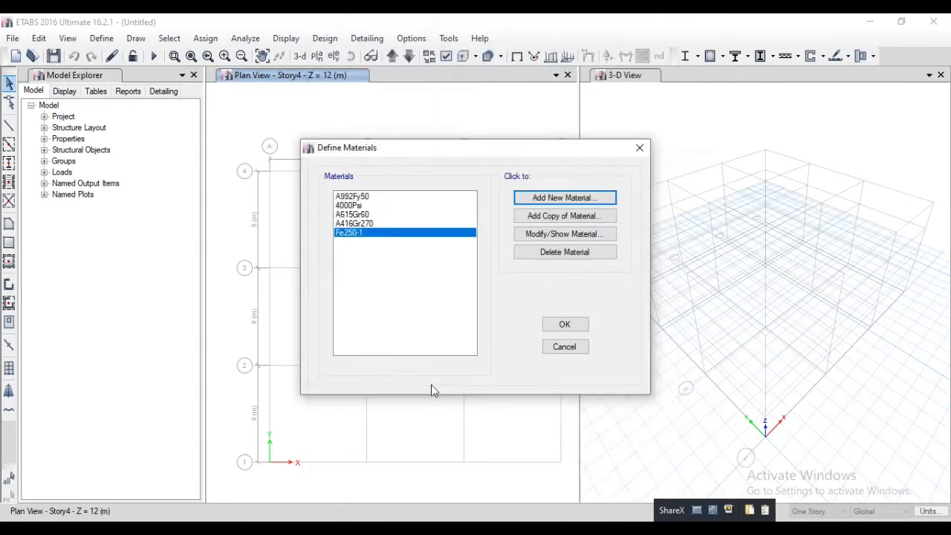
Start another new material for region India with the Concrete type and the Indian standard.
{"action": "left_click", "coordinate": [576, 200]}
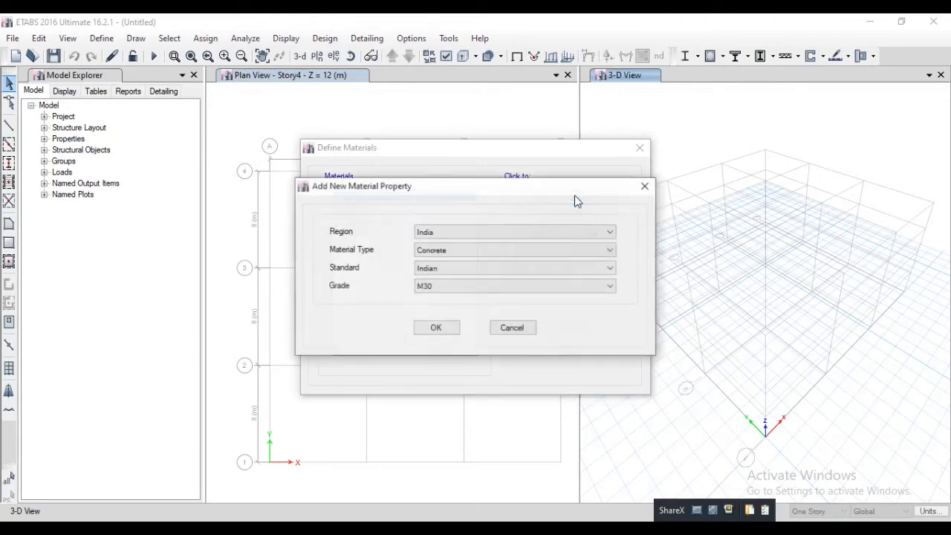
{"action": "left_click", "coordinate": [532, 254]}
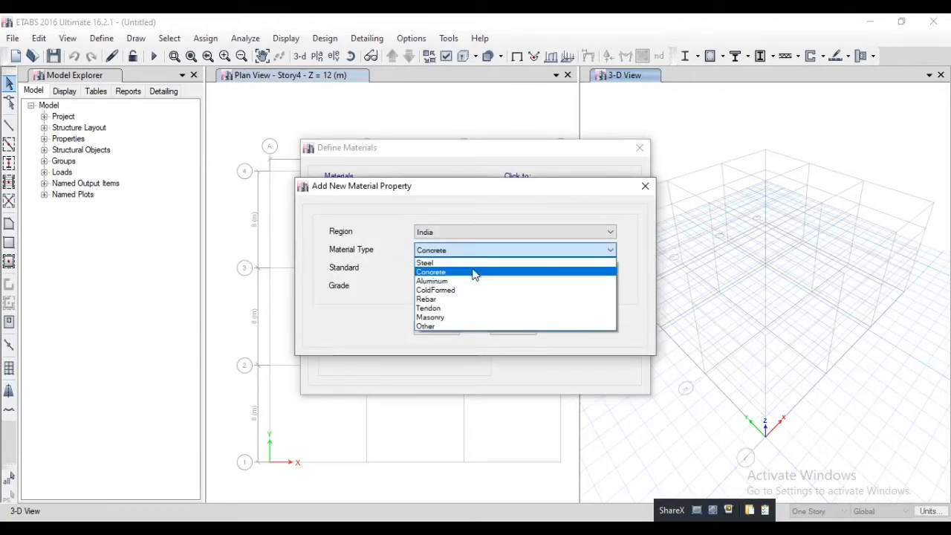
{"action": "left_click", "coordinate": [462, 273]}
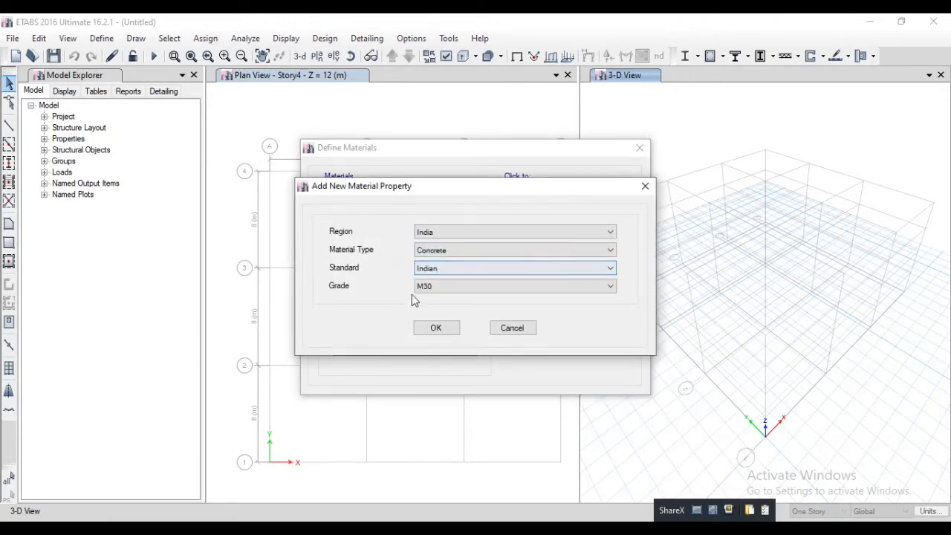
{"action": "left_click", "coordinate": [450, 270]}
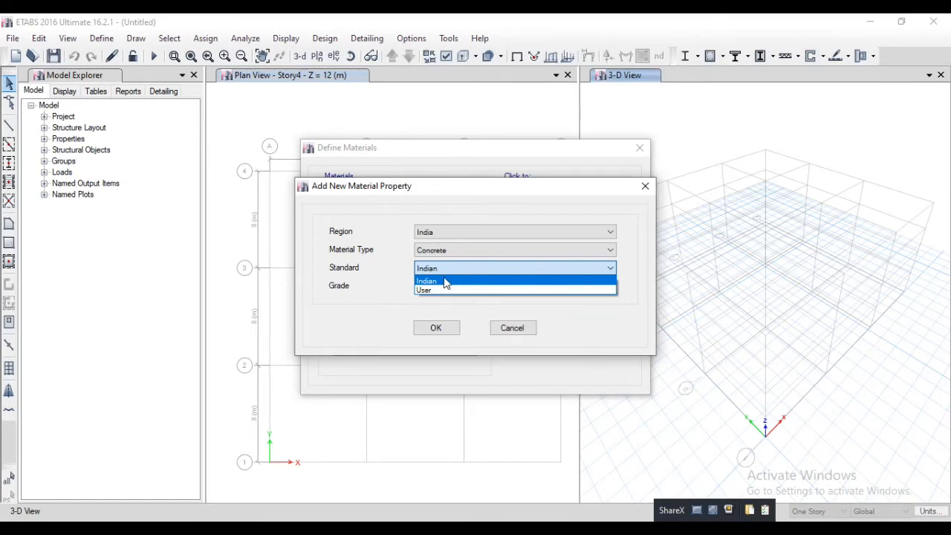
{"action": "left_click", "coordinate": [444, 281]}
{"action": "left_click", "coordinate": [445, 270]}
{"action": "left_click", "coordinate": [446, 291]}
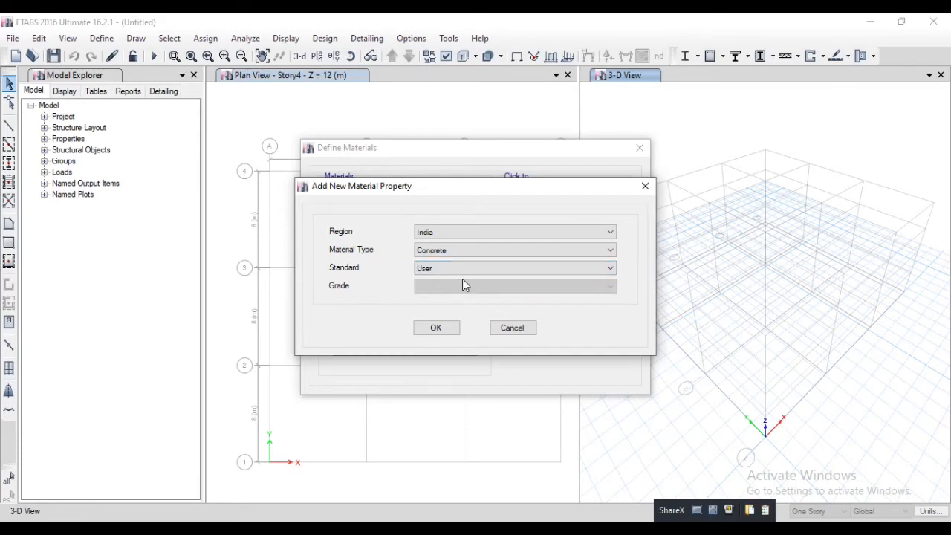
{"action": "left_click", "coordinate": [459, 269]}
{"action": "left_click", "coordinate": [458, 281]}
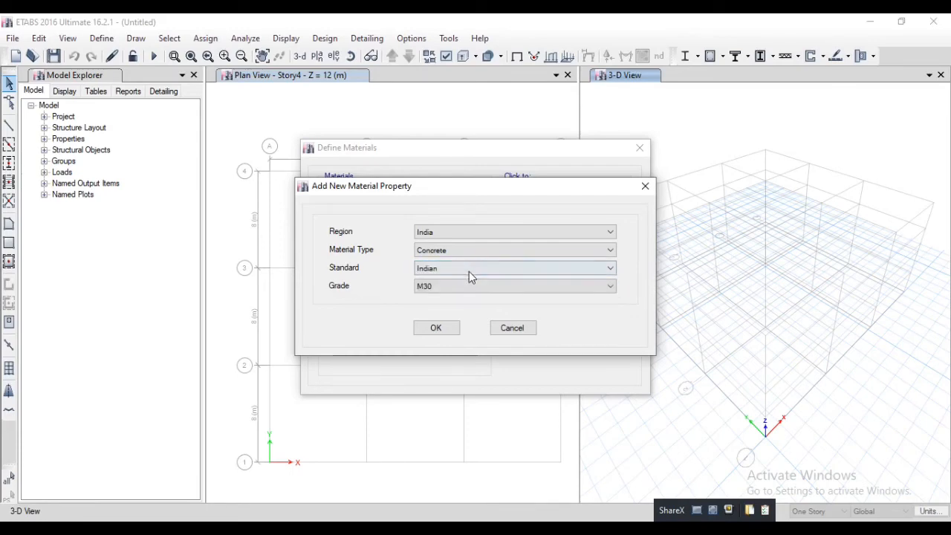
Keep grade M30 for the new concrete material and create it to open its property data.
{"action": "left_click", "coordinate": [466, 293]}
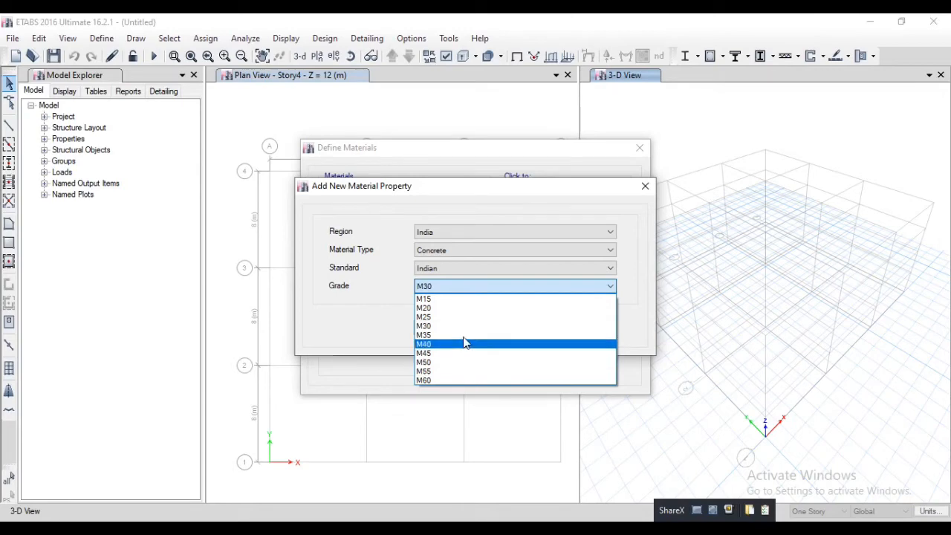
{"action": "left_click", "coordinate": [459, 290]}
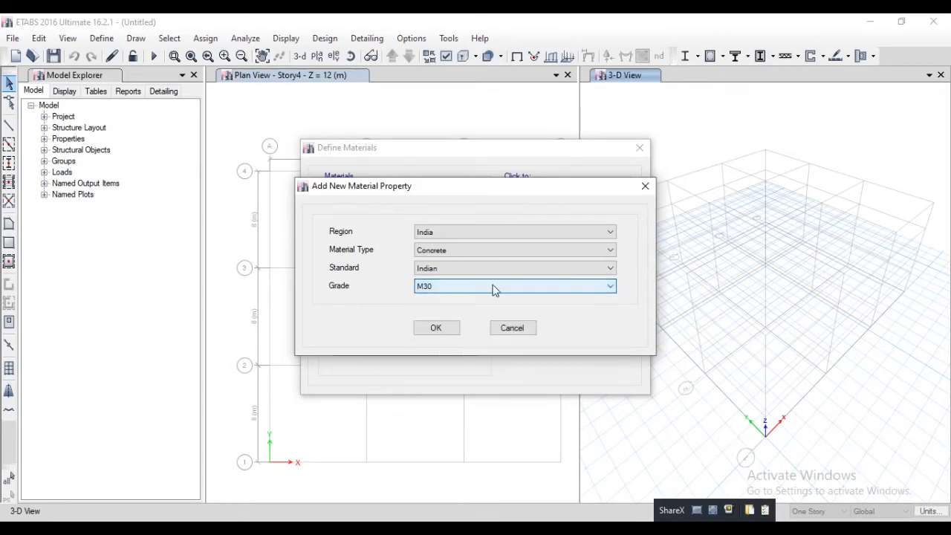
{"action": "left_click", "coordinate": [451, 327]}
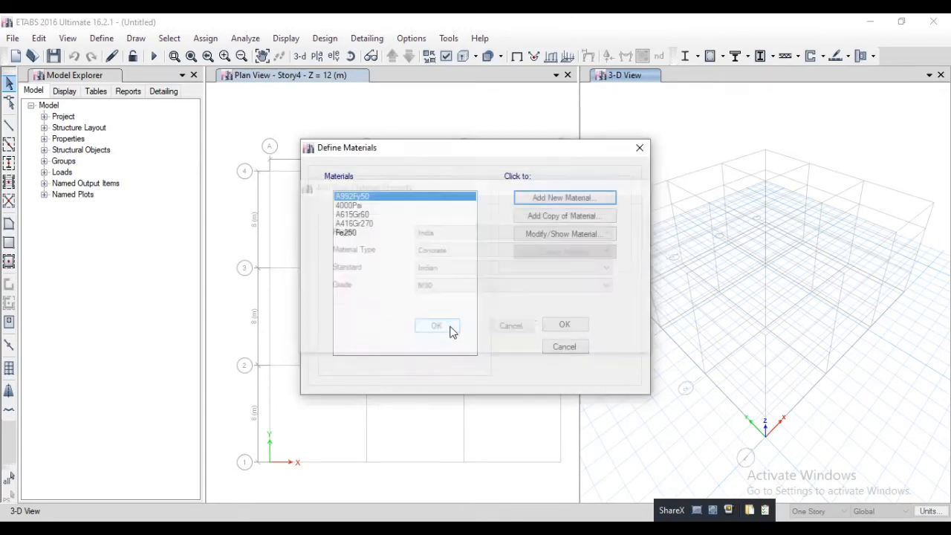
Check the M30 concrete's directional symmetry options and review its design compressive strength without changing them.
{"action": "left_click_drag", "start_coordinate": [512, 20], "coordinate": [513, 51]}
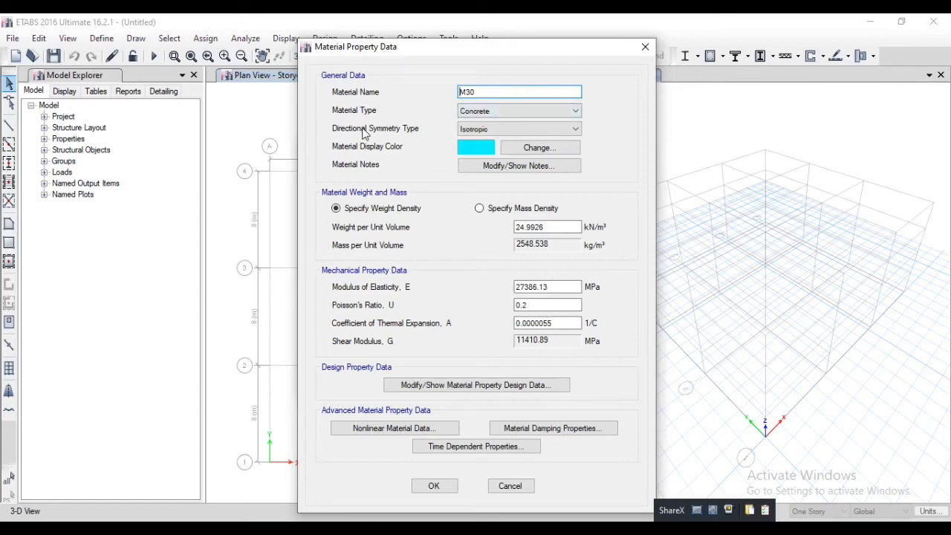
{"action": "left_click", "coordinate": [504, 132]}
{"action": "left_click", "coordinate": [504, 132]}
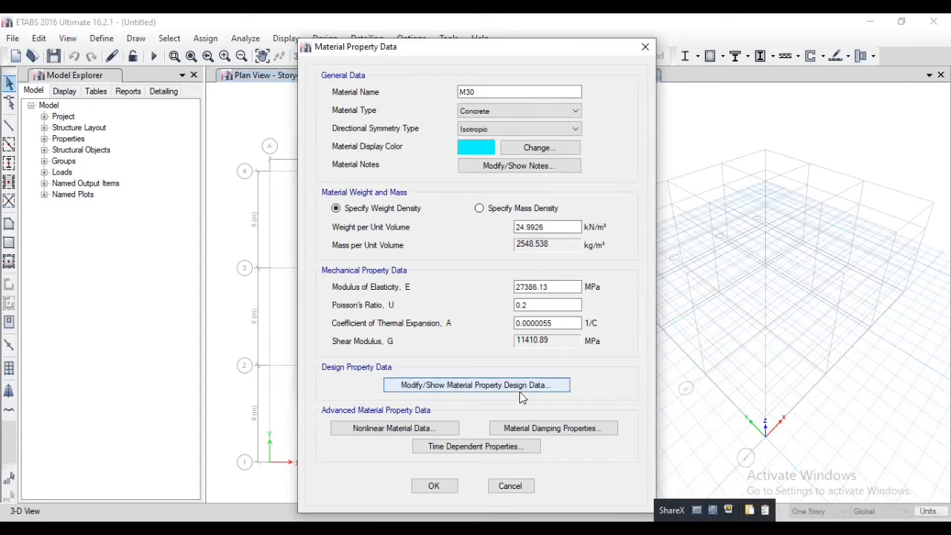
{"action": "left_click", "coordinate": [467, 388]}
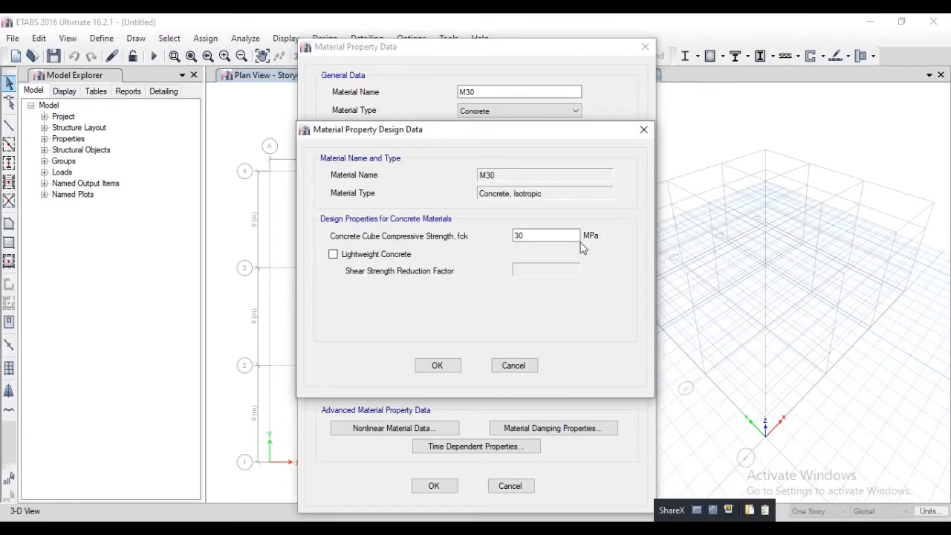
{"action": "left_click", "coordinate": [438, 364]}
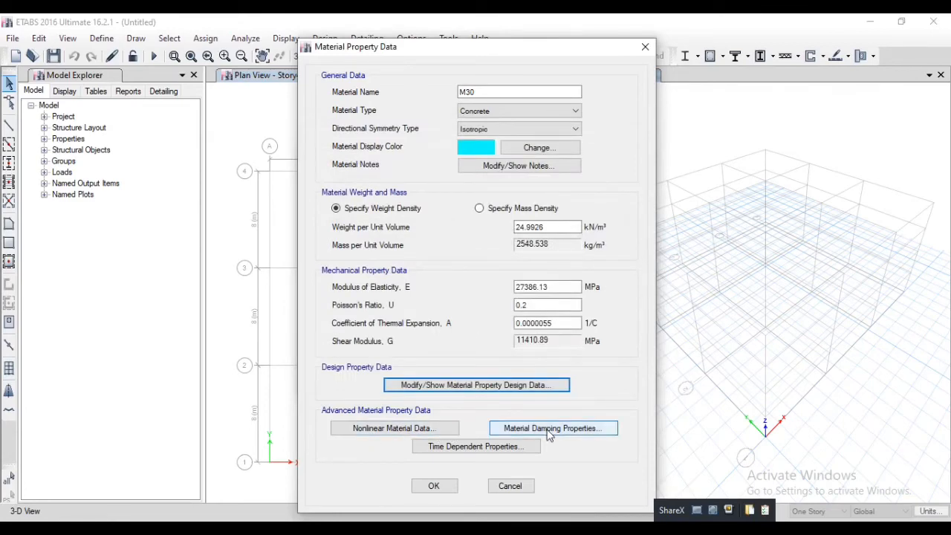
Review the M30 concrete's nonlinear material data, including acceptance criteria strains and the stress-strain plot, and close them.
{"action": "left_click", "coordinate": [421, 433]}
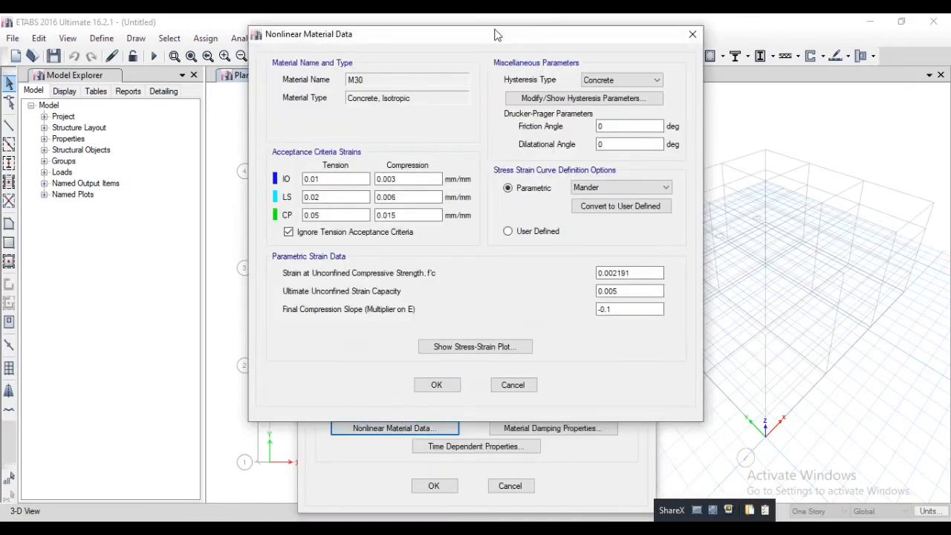
{"action": "left_click_drag", "start_coordinate": [498, 35], "coordinate": [583, 40]}
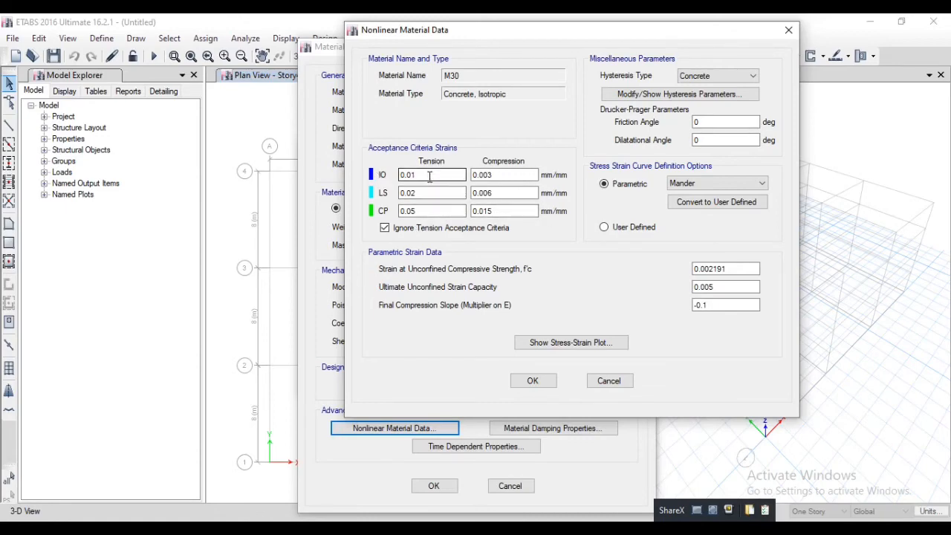
{"action": "left_click", "coordinate": [582, 346]}
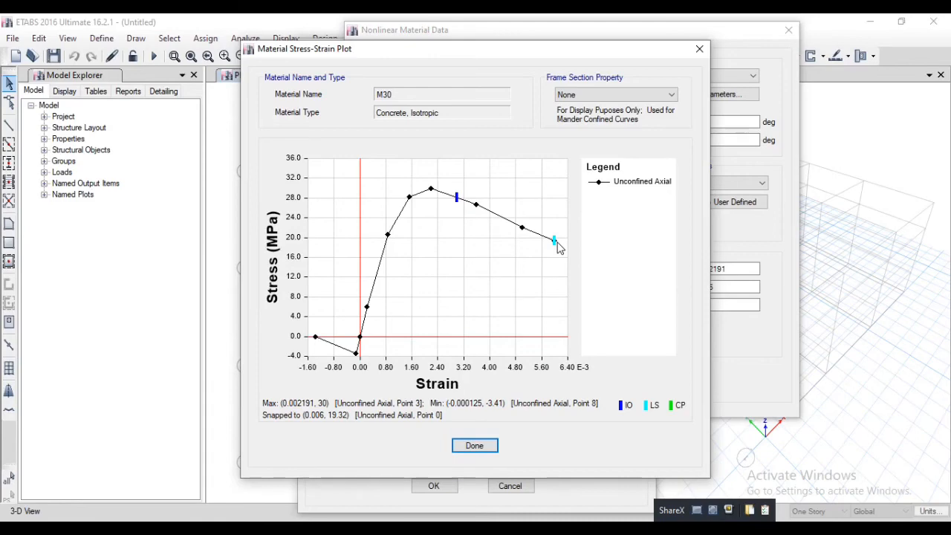
{"action": "left_click", "coordinate": [487, 448]}
{"action": "left_click", "coordinate": [544, 383]}
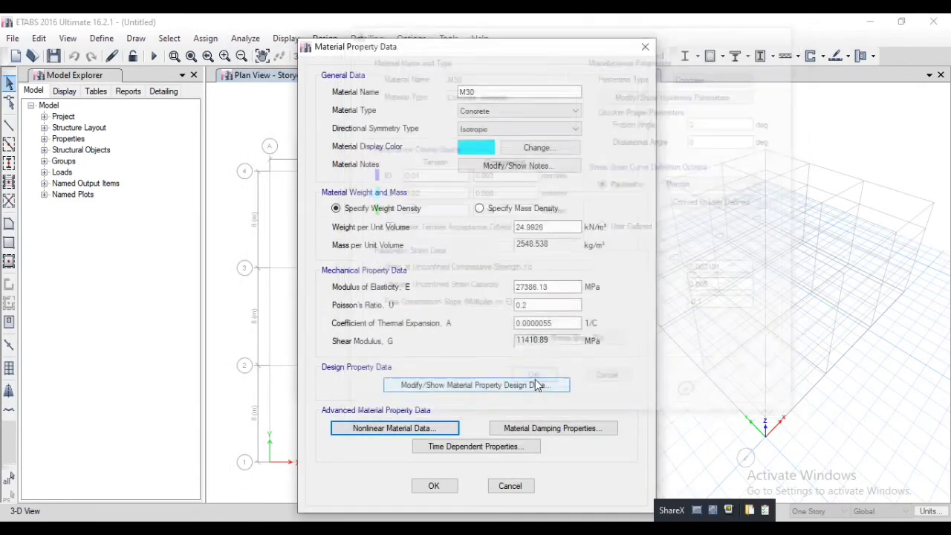
Check the M30 concrete's additional damping properties without changing them, and add the finished material to the material list.
{"action": "left_click", "coordinate": [598, 428]}
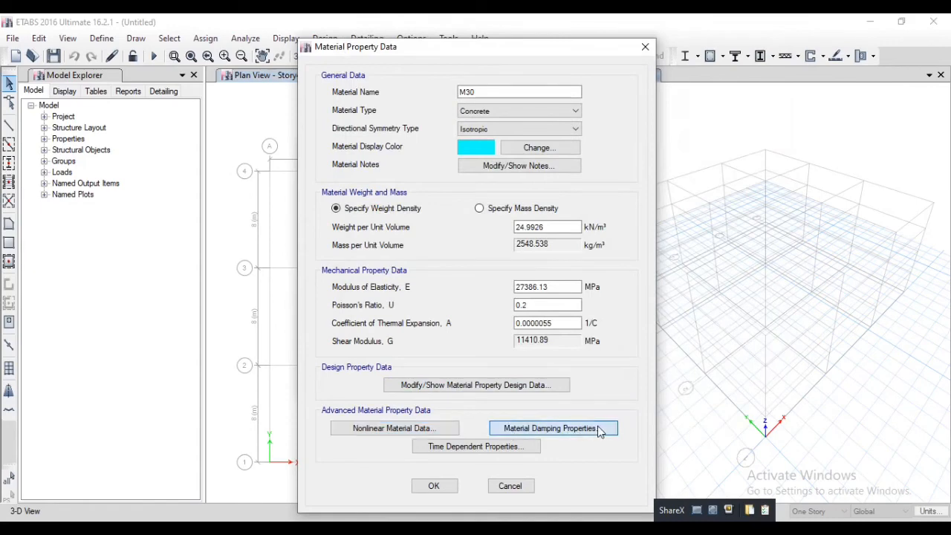
{"action": "left_click_drag", "start_coordinate": [553, 131], "coordinate": [409, 126]}
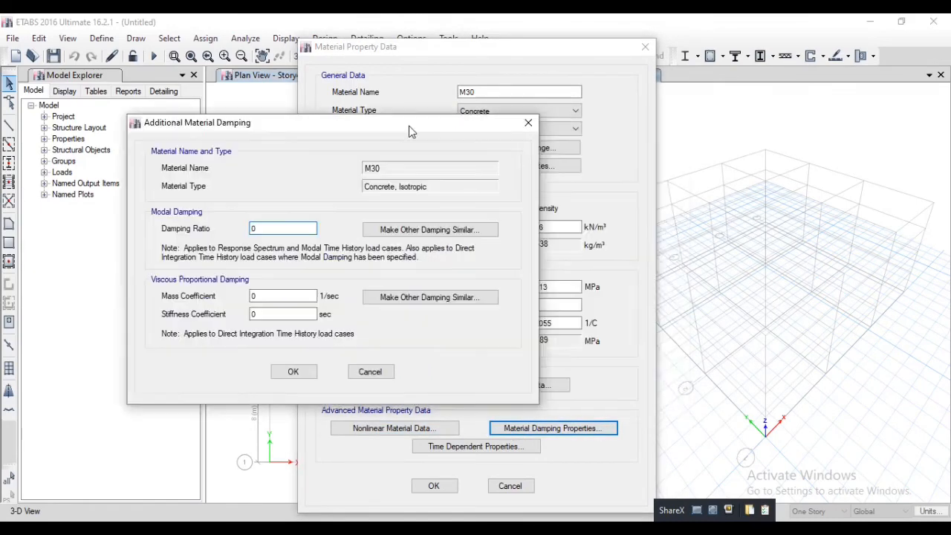
{"action": "left_click", "coordinate": [528, 123]}
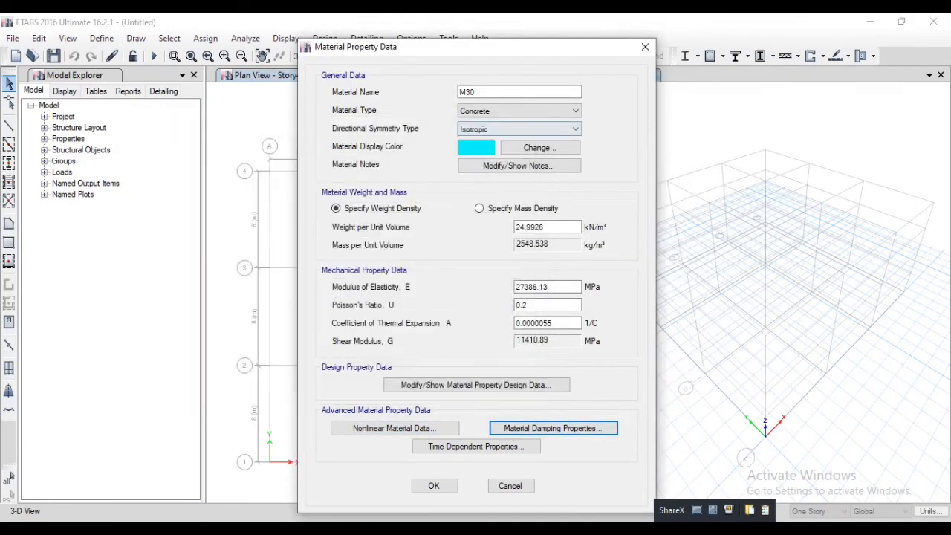
{"action": "left_click", "coordinate": [435, 486]}
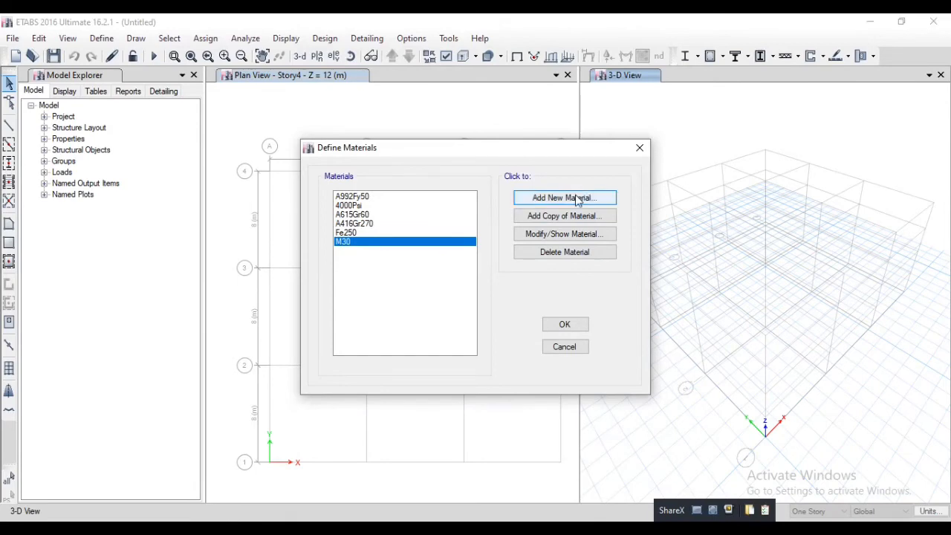
Add a new material of type Aluminum for region India, keeping its default property data.
{"action": "left_click", "coordinate": [578, 199]}
{"action": "left_click", "coordinate": [468, 249]}
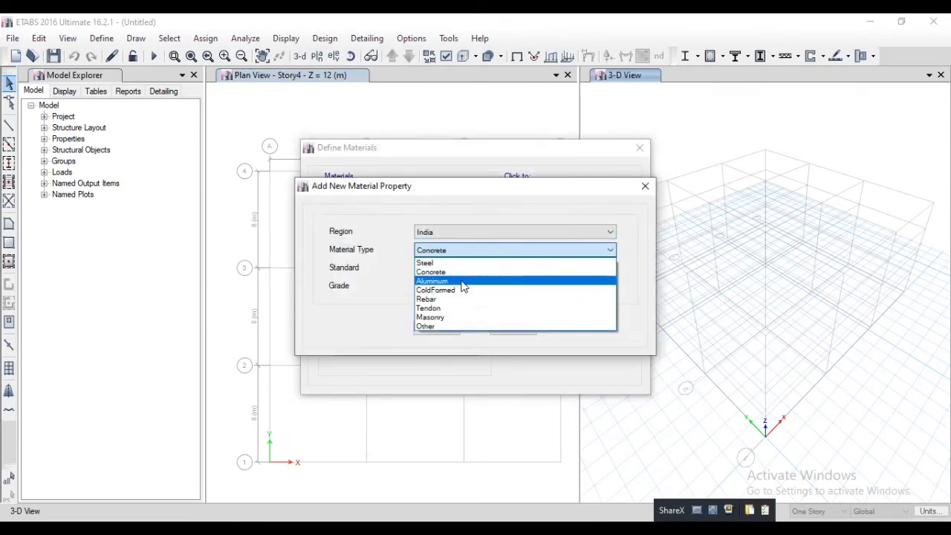
{"action": "left_click", "coordinate": [462, 282]}
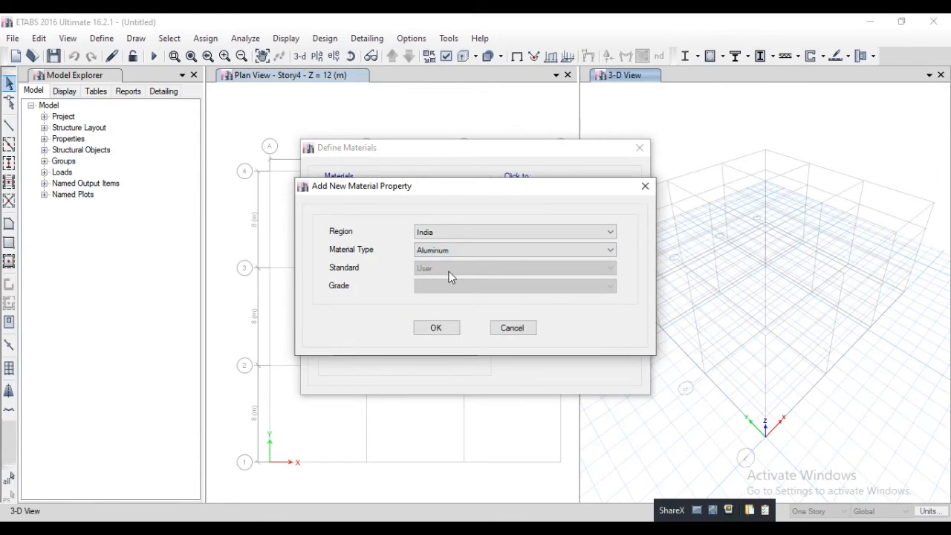
{"action": "left_click", "coordinate": [436, 327]}
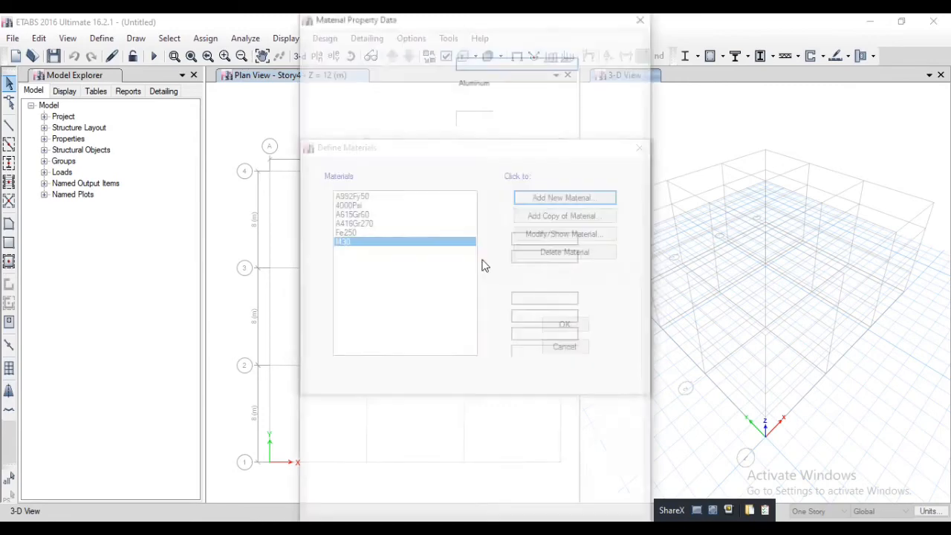
{"action": "left_click_drag", "start_coordinate": [456, 29], "coordinate": [457, 49]}
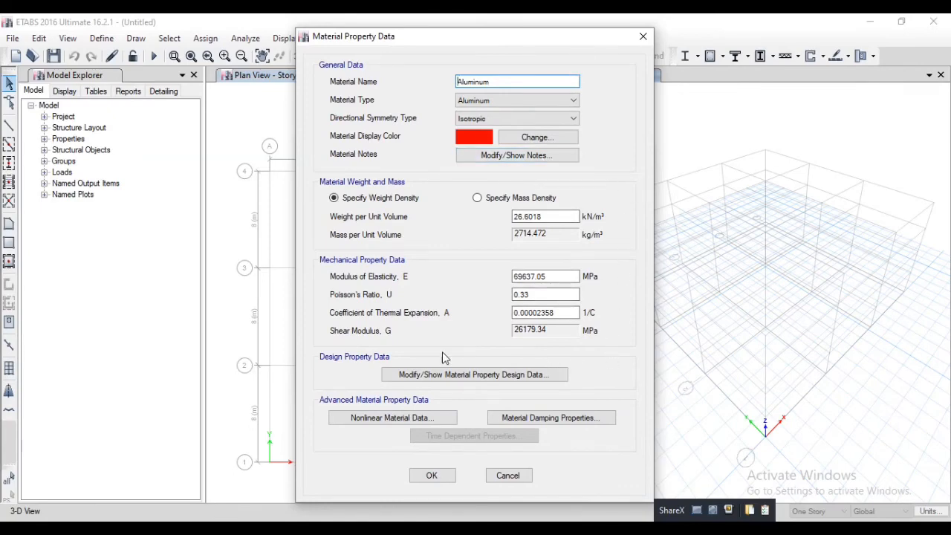
{"action": "left_click", "coordinate": [434, 474]}
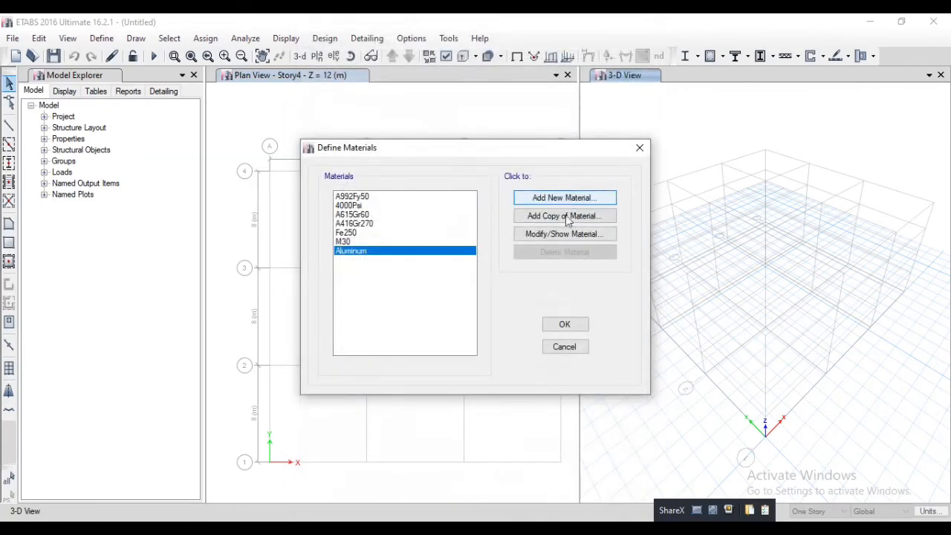
Start another new material for region India and set its type to Rebar.
{"action": "left_click", "coordinate": [565, 198]}
{"action": "left_click", "coordinate": [471, 253]}
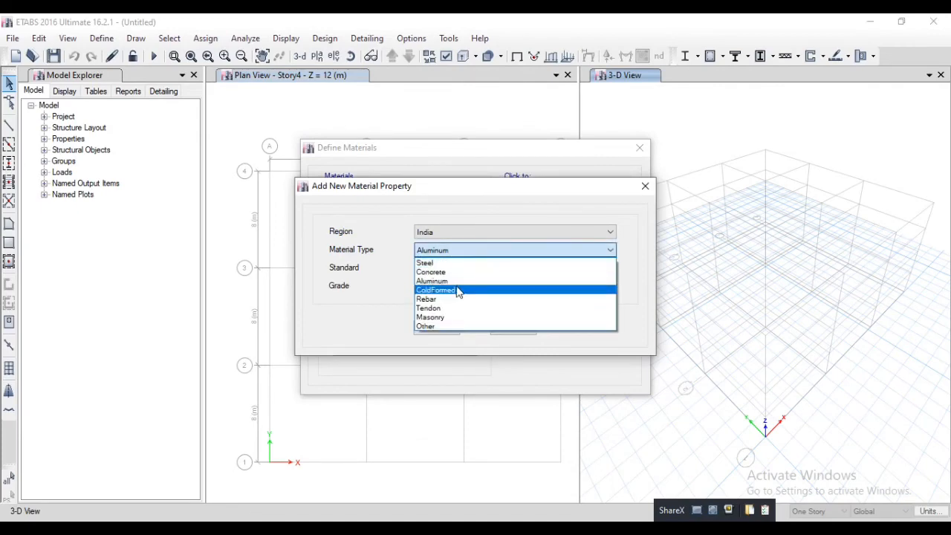
{"action": "left_click", "coordinate": [455, 298]}
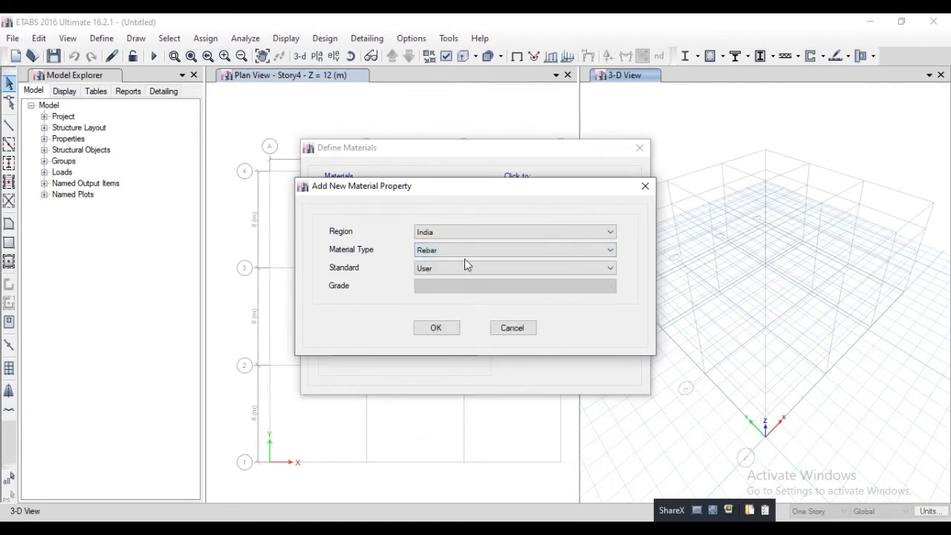
{"action": "left_click_drag", "start_coordinate": [508, 186], "coordinate": [546, 166]}
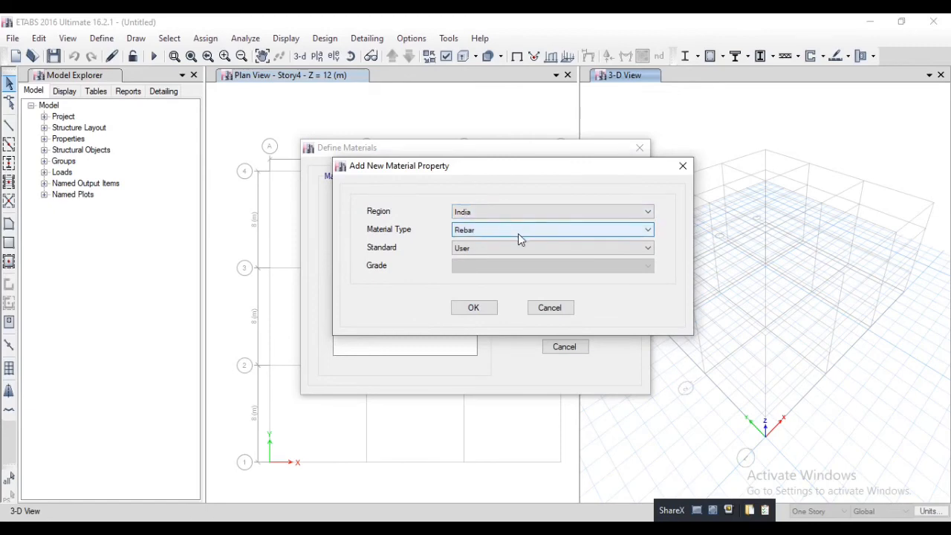
{"action": "left_click", "coordinate": [498, 231]}
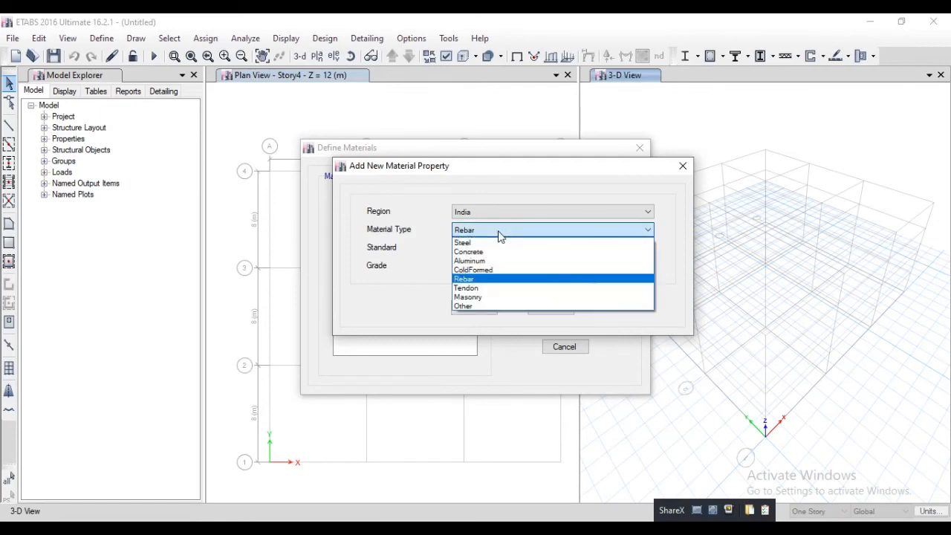
{"action": "left_click", "coordinate": [499, 233]}
Set the rebar material's standard to Indian and its grade to HYSD Grade 415, and create it.
{"action": "left_click", "coordinate": [479, 248]}
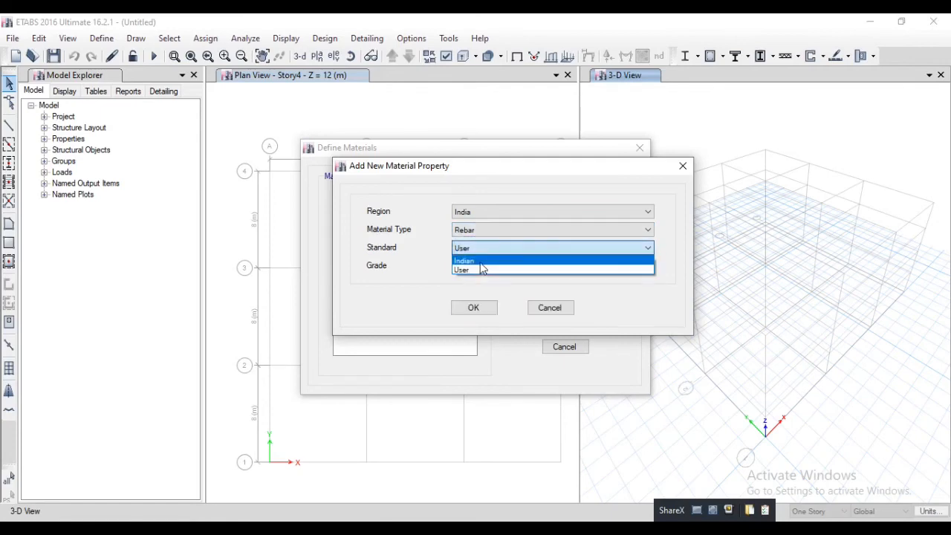
{"action": "left_click", "coordinate": [482, 264]}
{"action": "left_click", "coordinate": [492, 266]}
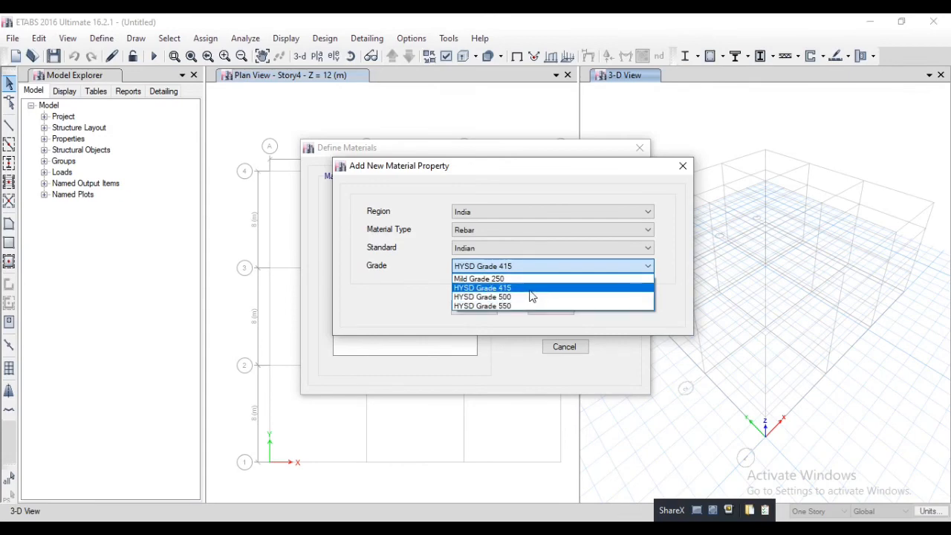
{"action": "left_click", "coordinate": [472, 288]}
{"action": "left_click", "coordinate": [479, 309]}
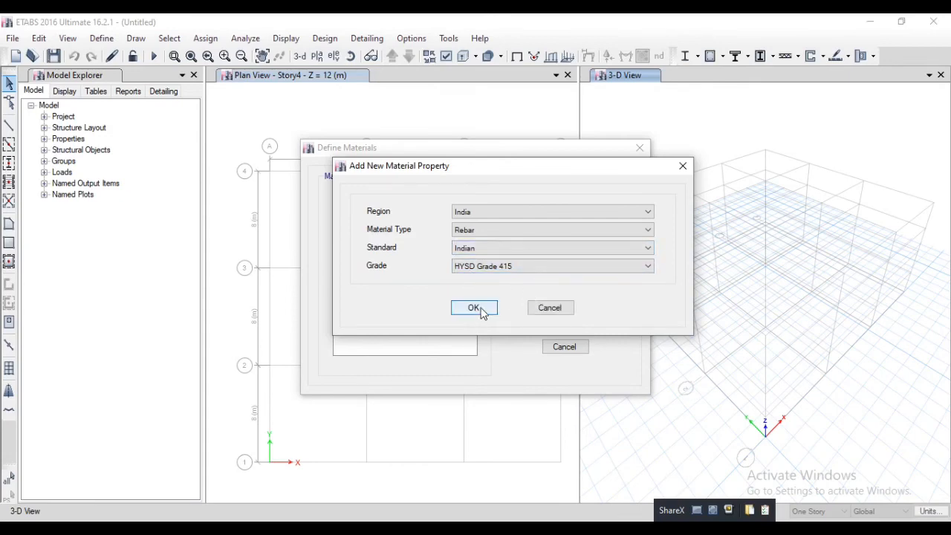
Review the HYSD415 rebar's design property data and nonlinear material data, keeping the default values.
{"action": "left_click_drag", "start_coordinate": [532, 20], "coordinate": [530, 62]}
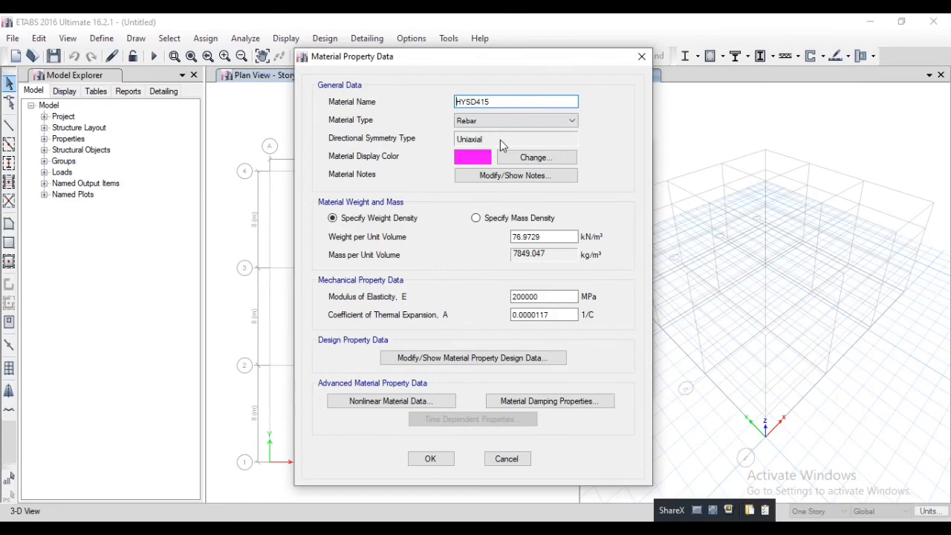
{"action": "left_click", "coordinate": [464, 358]}
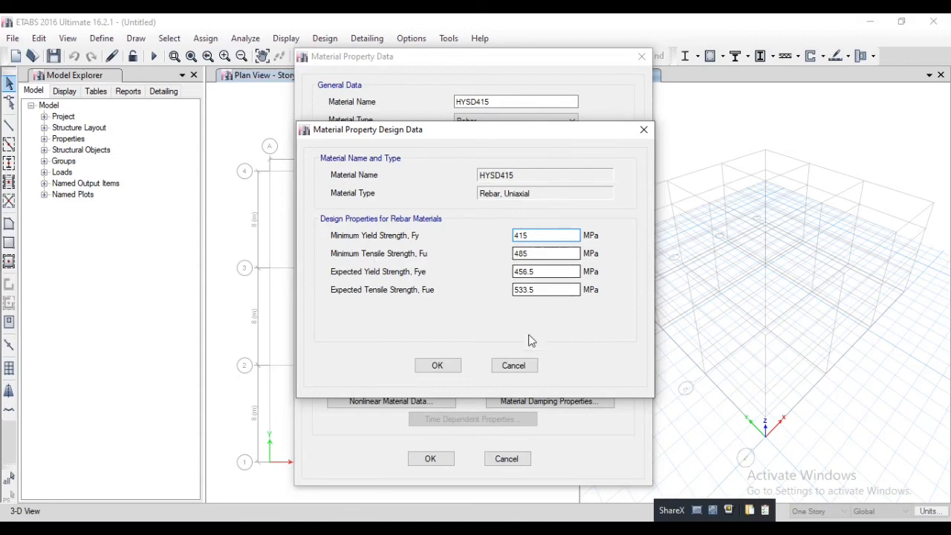
{"action": "left_click", "coordinate": [437, 365]}
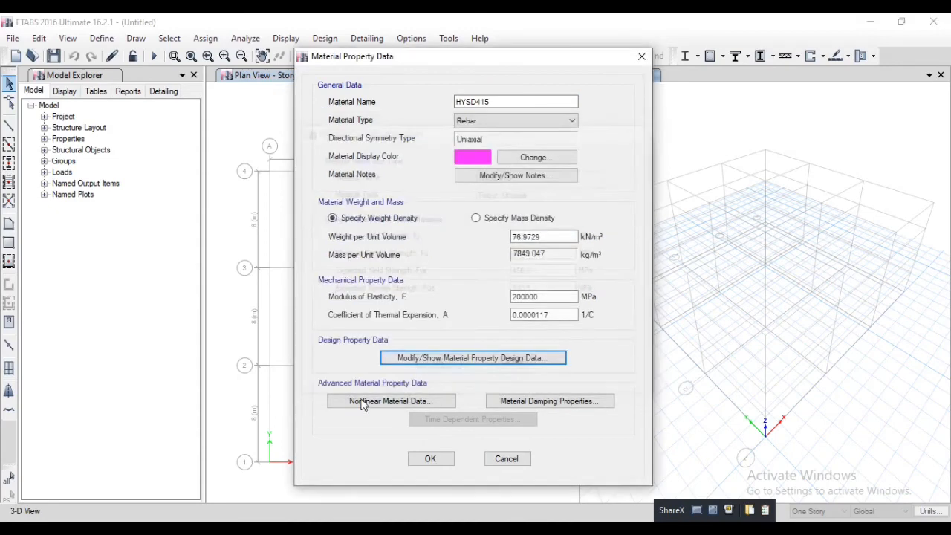
{"action": "left_click", "coordinate": [402, 402]}
{"action": "left_click_drag", "start_coordinate": [515, 39], "coordinate": [481, 82]}
{"action": "left_click", "coordinate": [402, 427]}
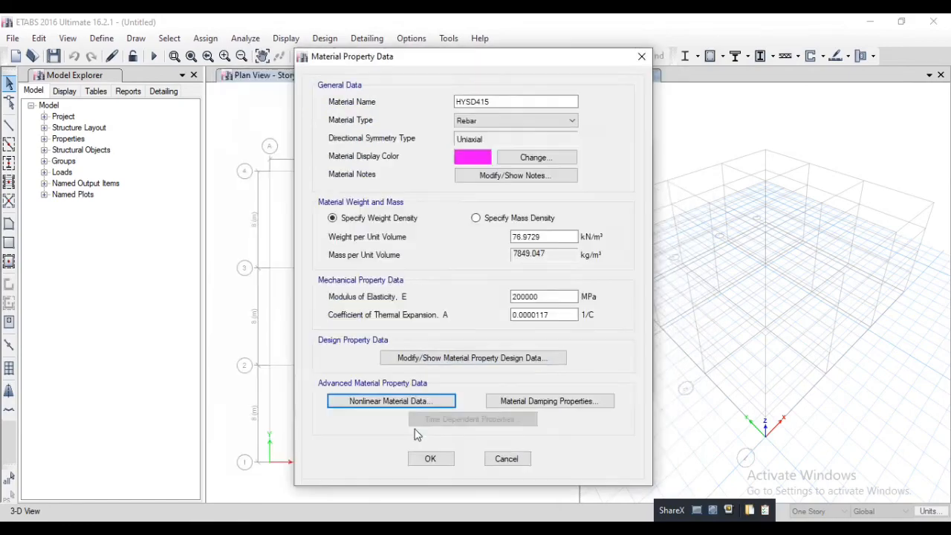
Check the HYSD415 rebar's additional damping properties without changing them, and add the finished material to the material list.
{"action": "left_click", "coordinate": [521, 403]}
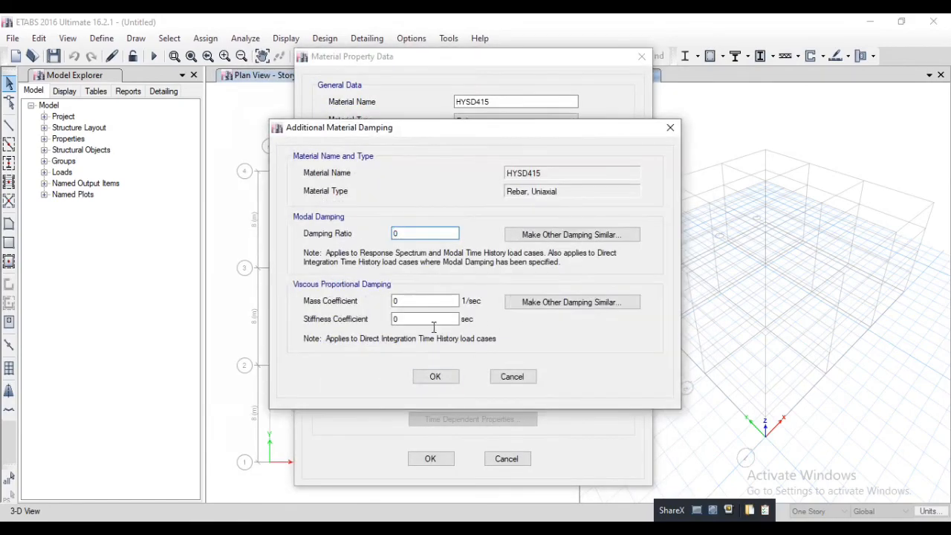
{"action": "left_click", "coordinate": [436, 377]}
{"action": "left_click", "coordinate": [430, 458]}
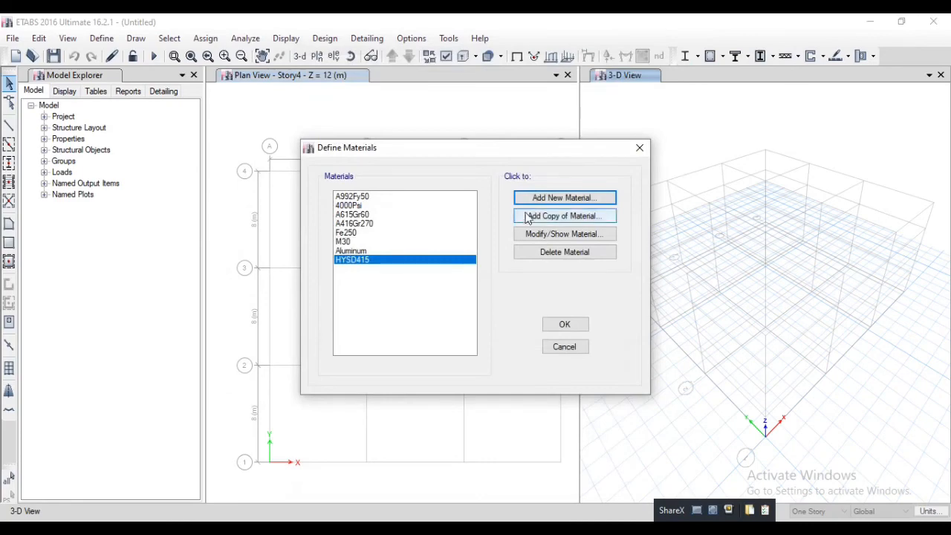
{"action": "left_click", "coordinate": [571, 198]}
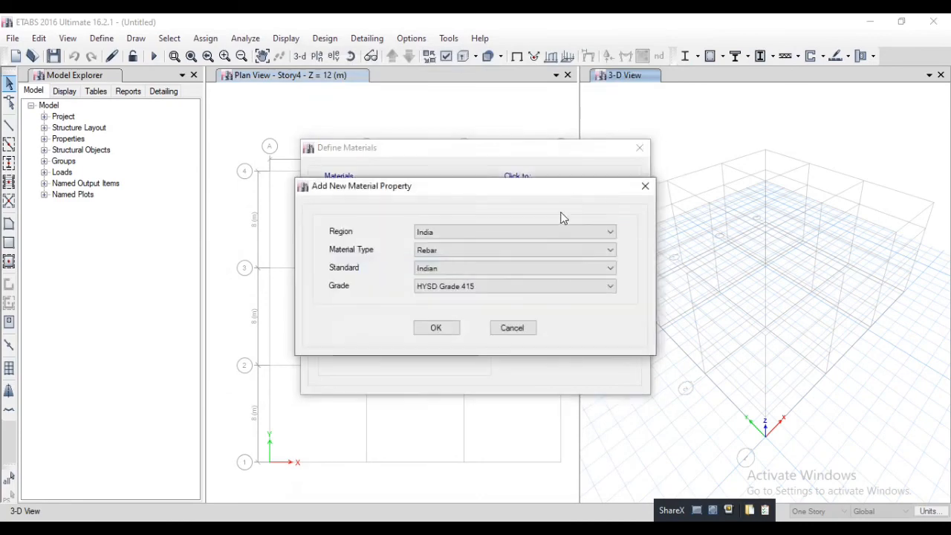
{"action": "left_click", "coordinate": [482, 233]}
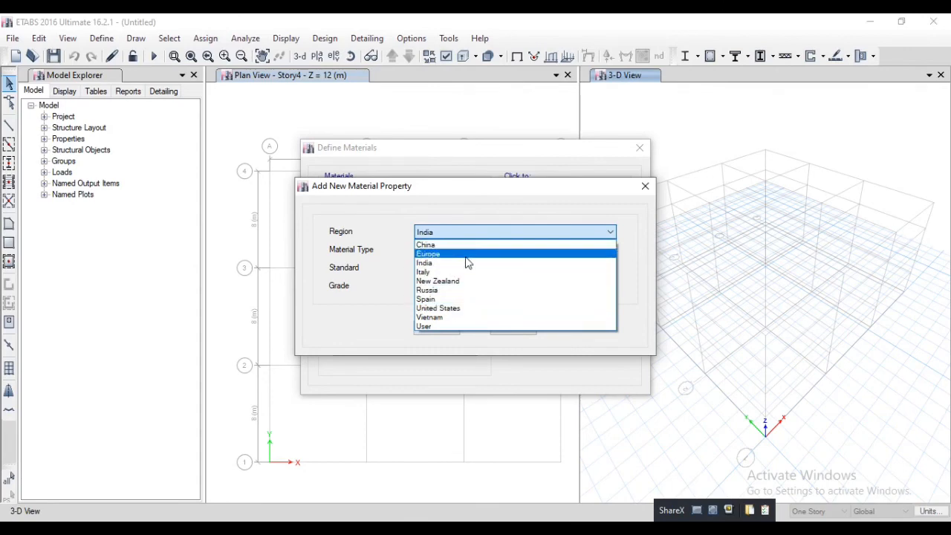
{"action": "left_click", "coordinate": [457, 307]}
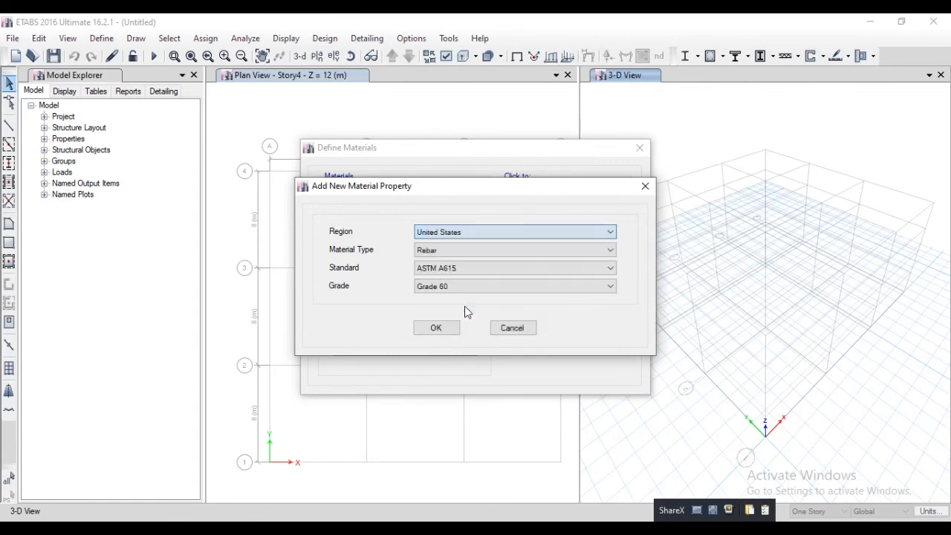
{"action": "left_click", "coordinate": [438, 250]}
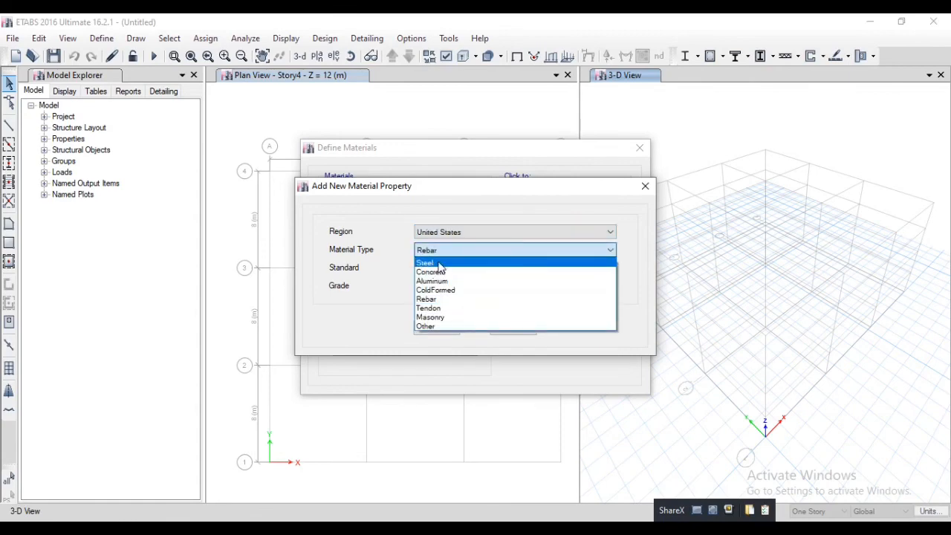
{"action": "left_click", "coordinate": [457, 258]}
{"action": "left_click", "coordinate": [465, 269]}
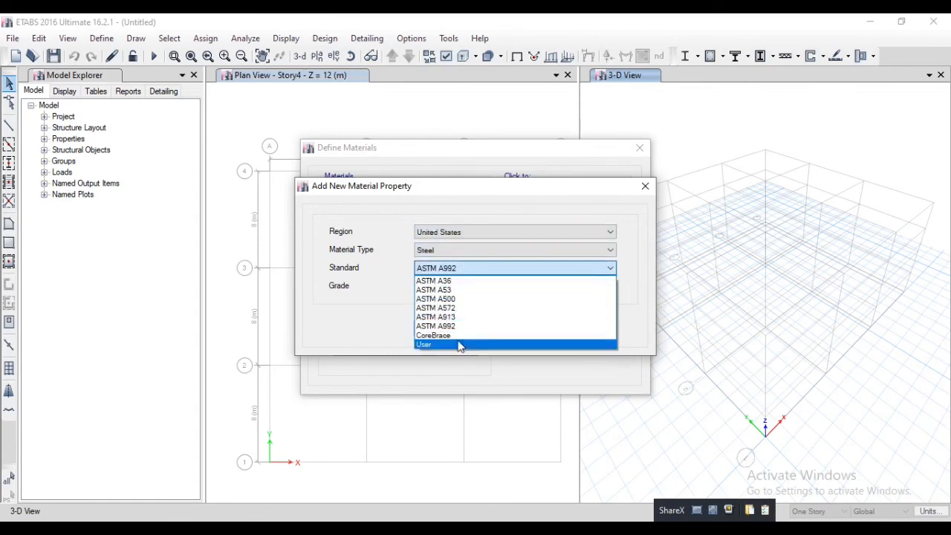
{"action": "left_click", "coordinate": [465, 269]}
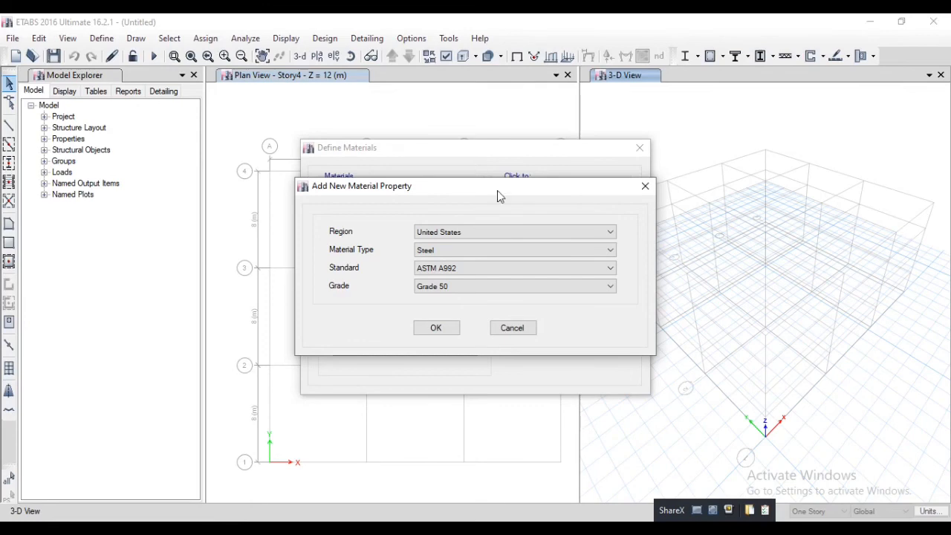
{"action": "left_click_drag", "start_coordinate": [498, 190], "coordinate": [554, 146]}
{"action": "left_click", "coordinate": [564, 276]}
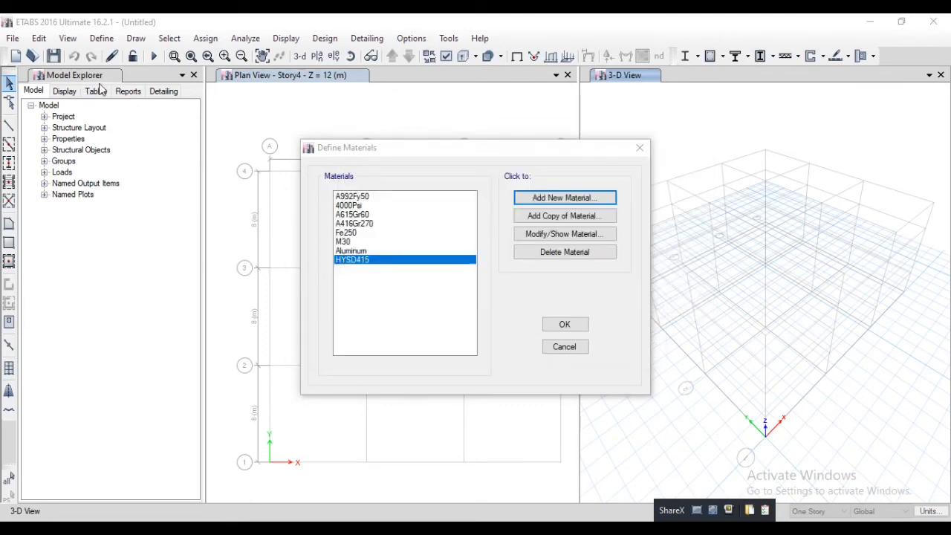